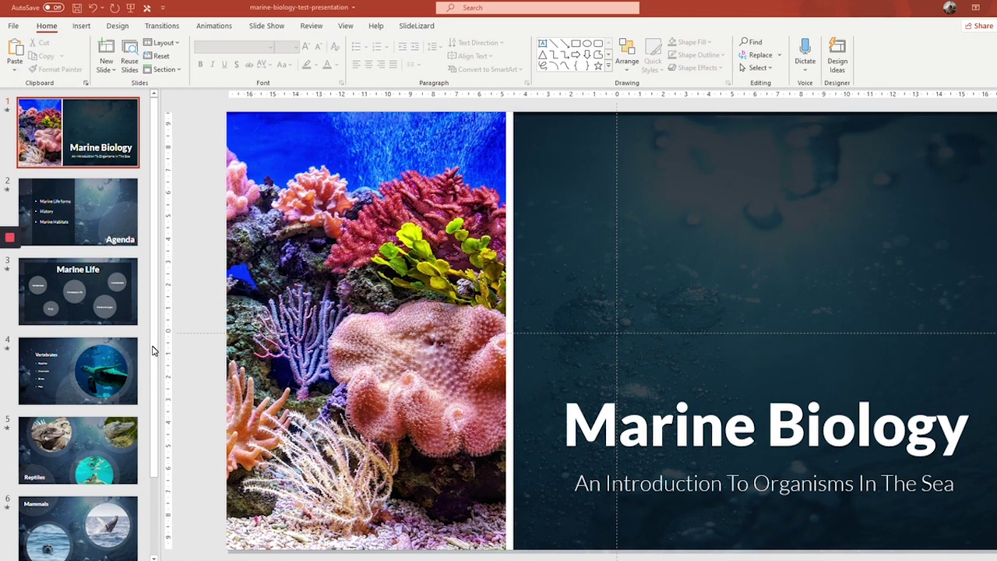
- Start linking the Marine Biology presentation to SlideLizard from the add-in ribbon
left_click(423, 28)
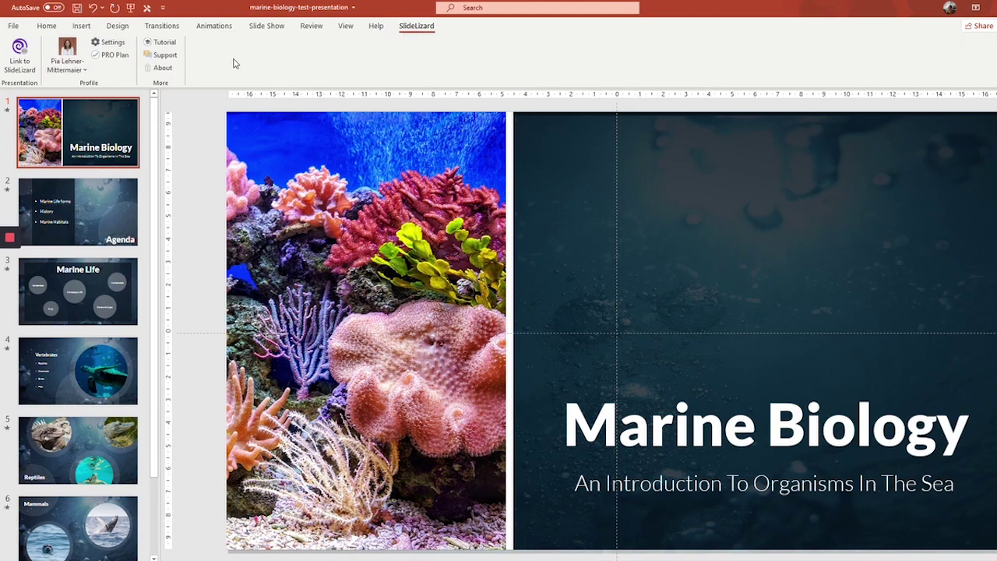
left_click(20, 57)
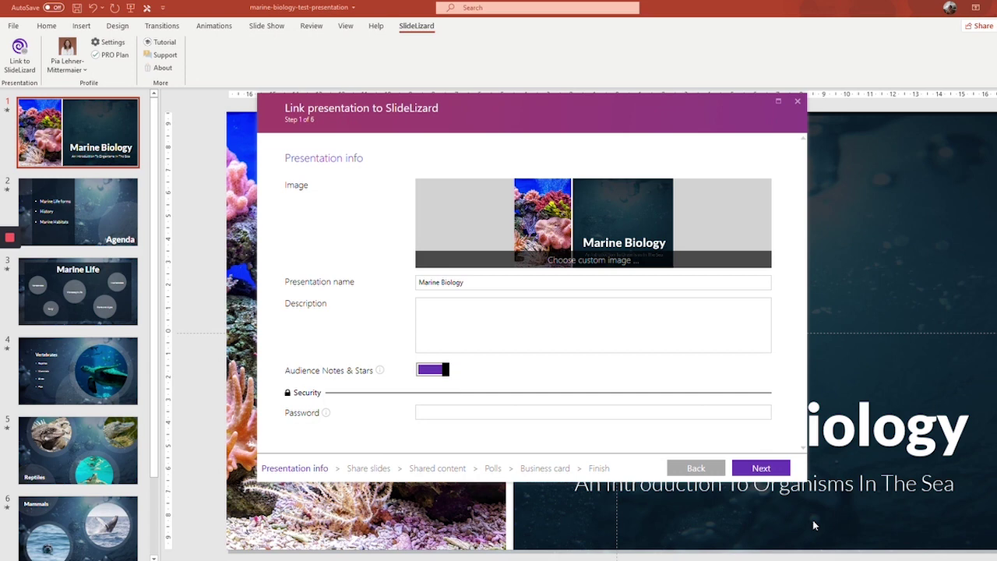
left_click_drag(507, 283, 431, 293)
- Enter the description 'Introduction to Marine Biology', correcting the capital N
left_click(480, 324)
type("INtroduct")
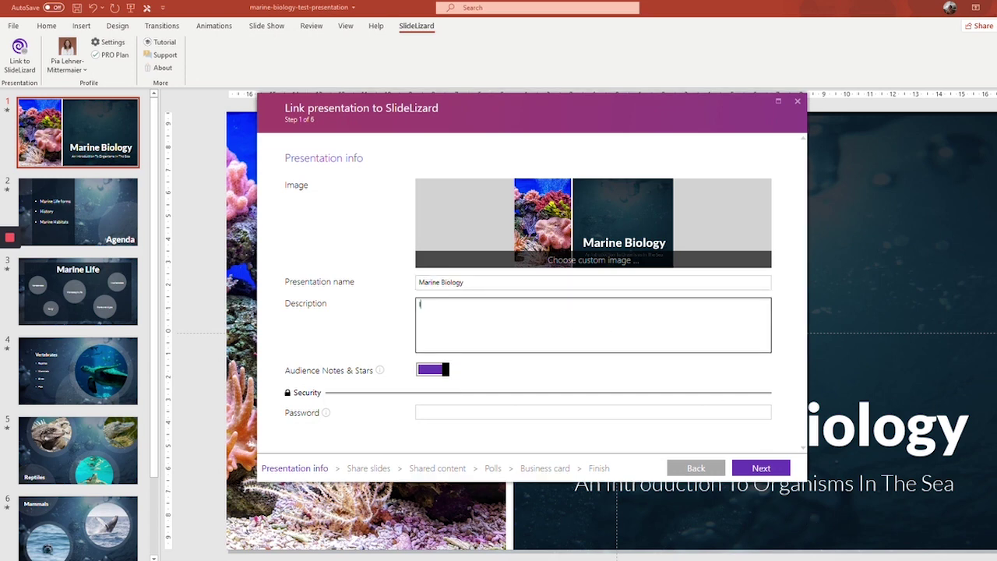
type("ion to Marine Biology")
left_click(429, 306)
key("BackSpace")
type("n")
left_click(480, 316)
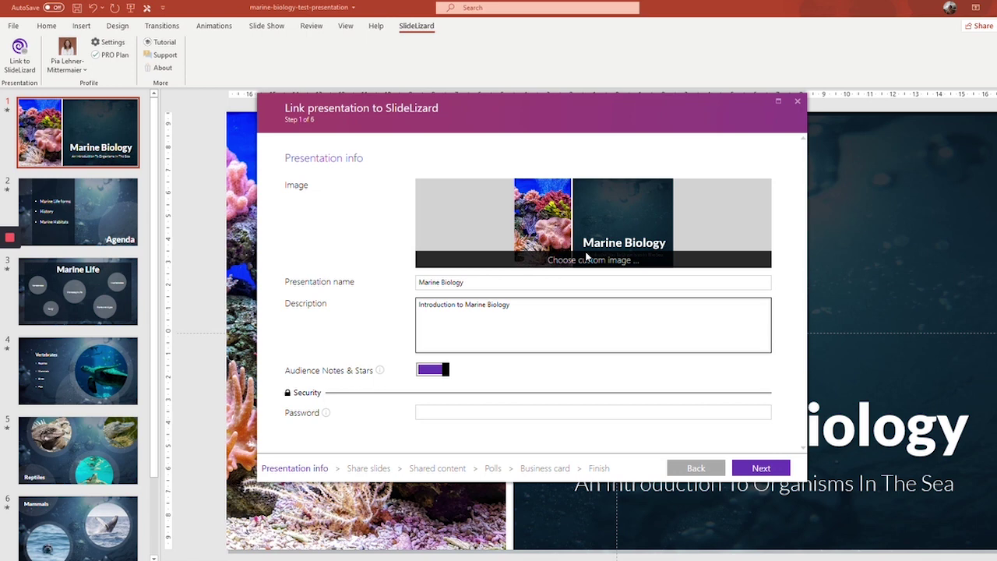
left_click(290, 189)
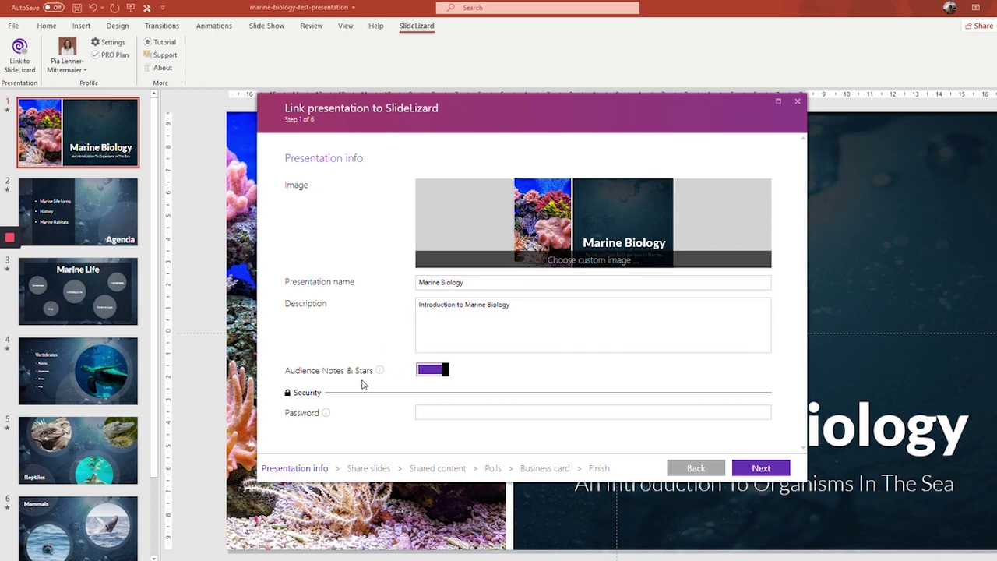
- Keep Audience Notes & Stars enabled and enter a presentation password
left_click(439, 372)
left_click(441, 372)
left_click(440, 370)
left_click(441, 371)
left_click(478, 411)
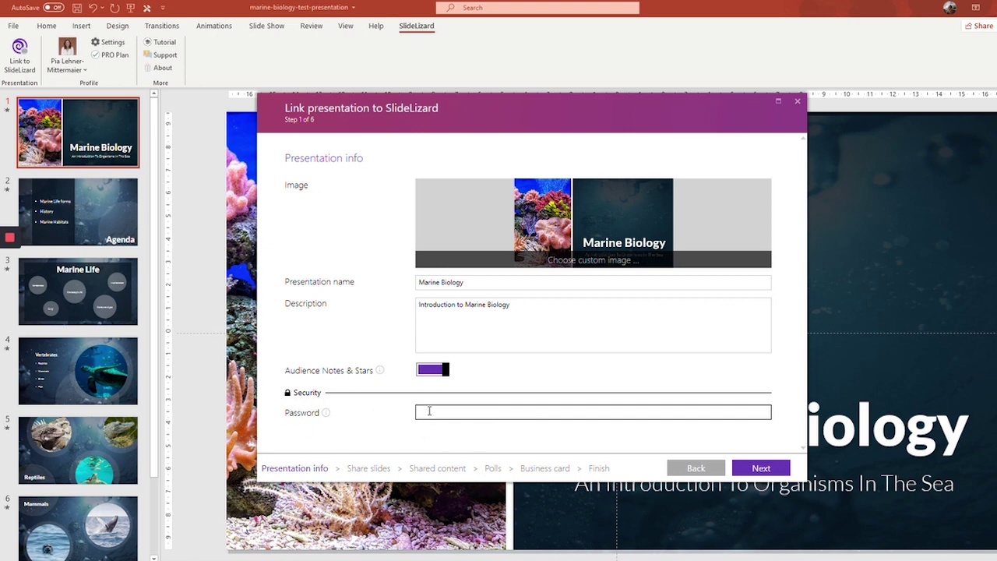
type("1234")
- On the Share slides step, keep sharing on with 'All slides from the beginning'
left_click(759, 465)
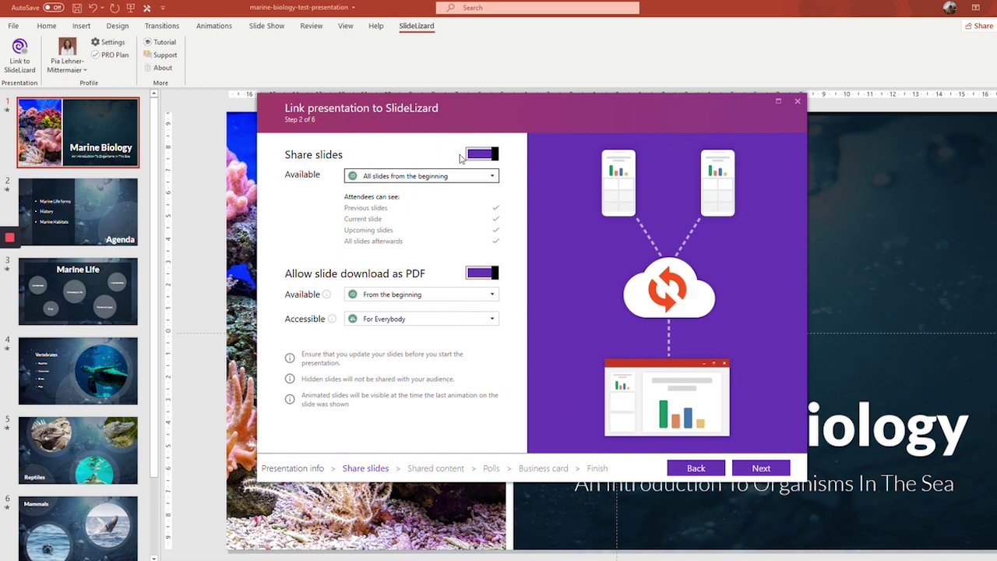
left_click(491, 155)
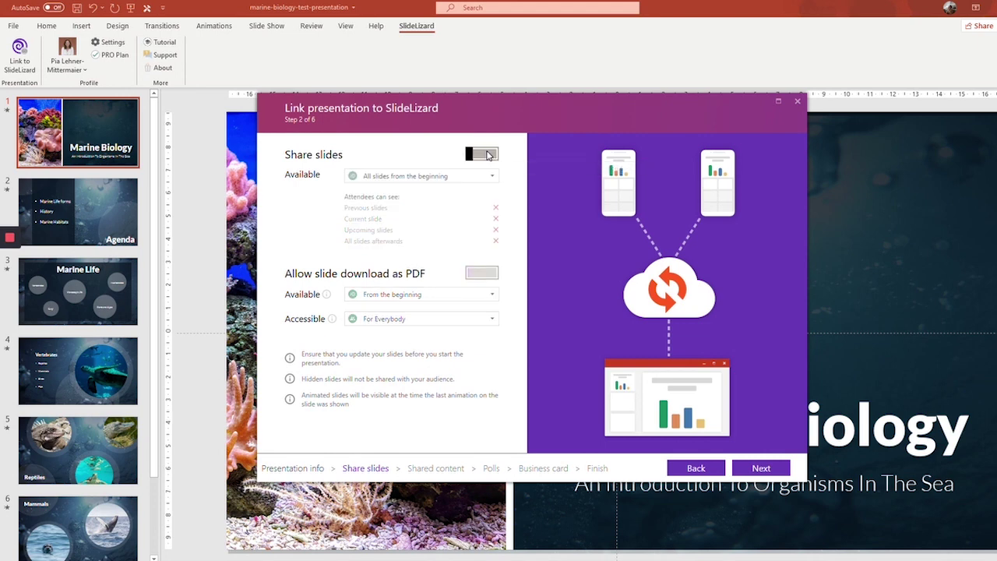
left_click(491, 154)
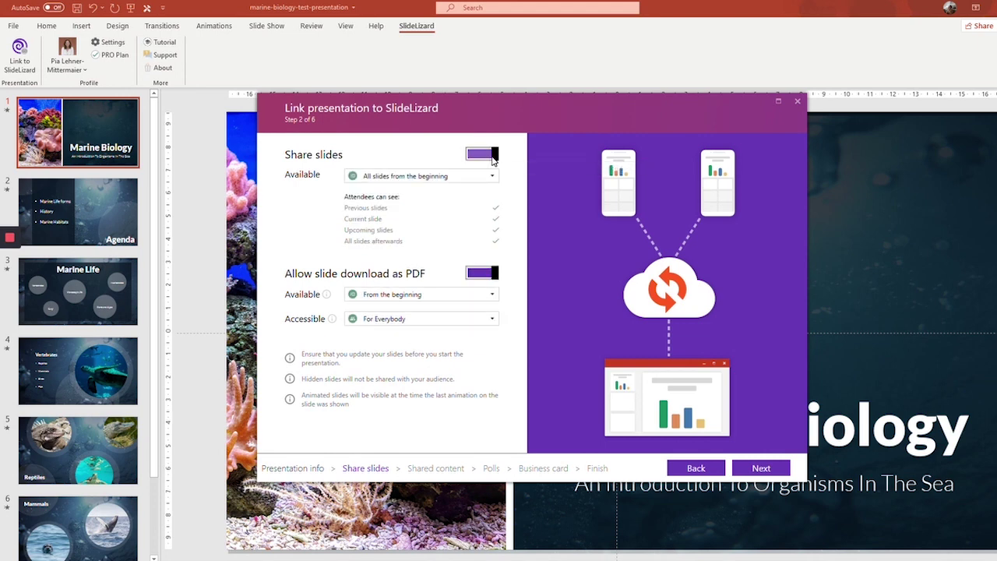
left_click(404, 176)
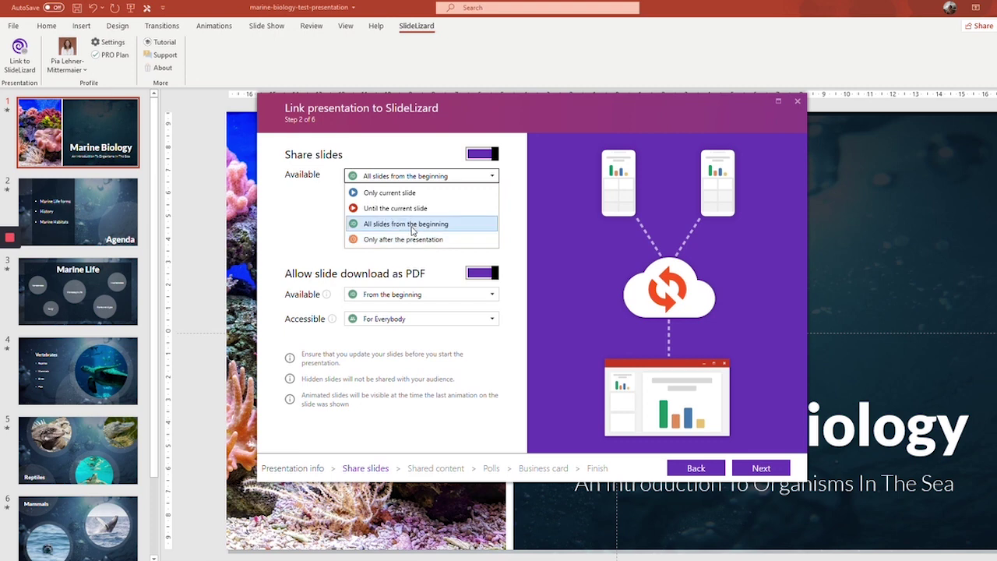
left_click(412, 227)
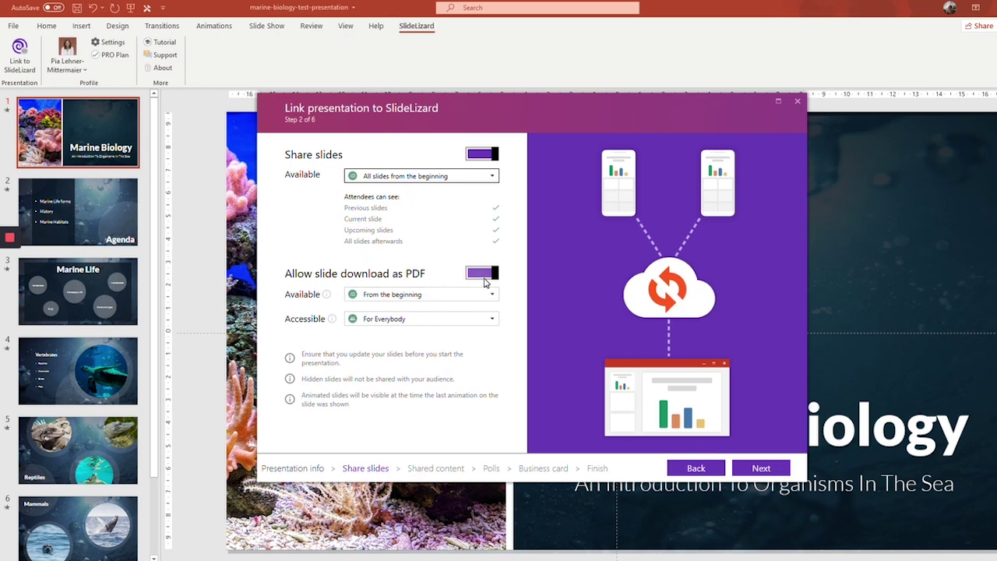
- Keep PDF download on, available from the beginning, with access set to 'E-Mail address required'
left_click(477, 274)
left_click(476, 274)
left_click(465, 295)
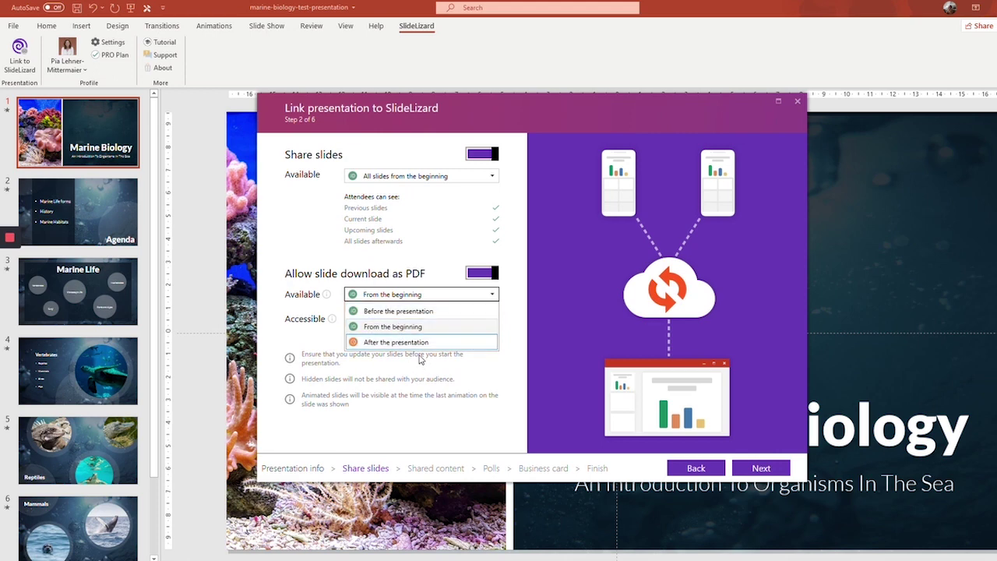
left_click(407, 329)
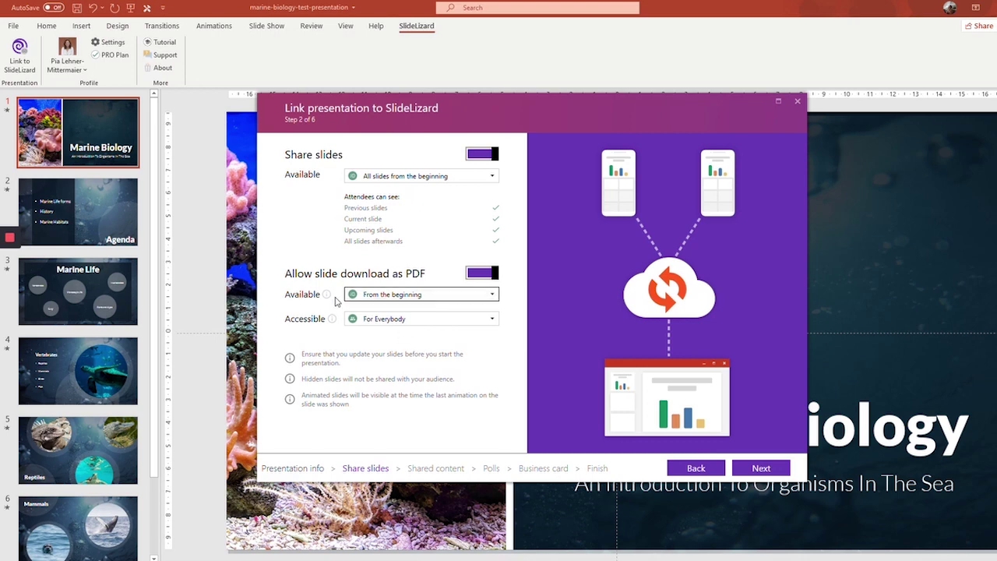
left_click(389, 319)
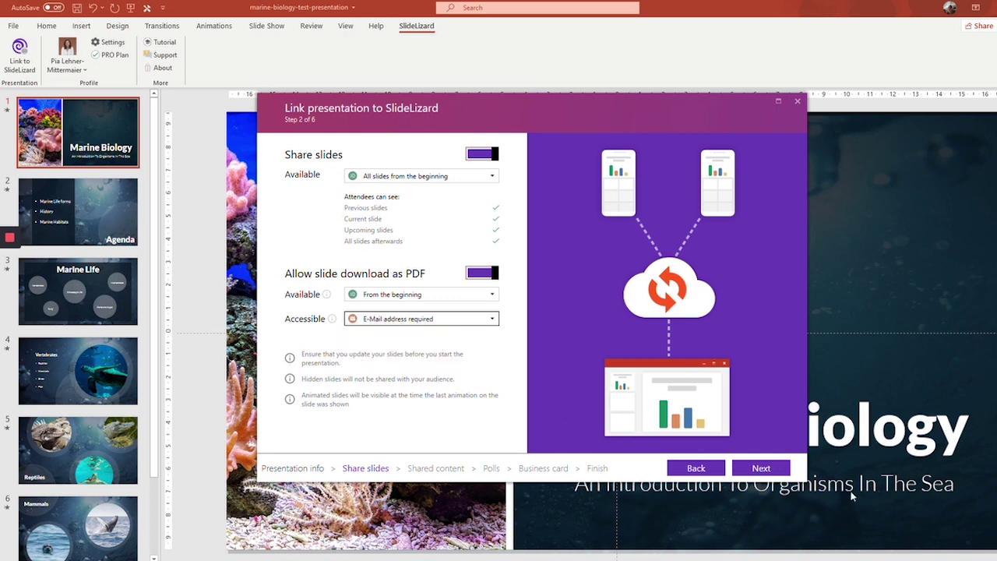
- On the Shared content step, add an empty link and copy the beluga video URL from Firefox
left_click(760, 466)
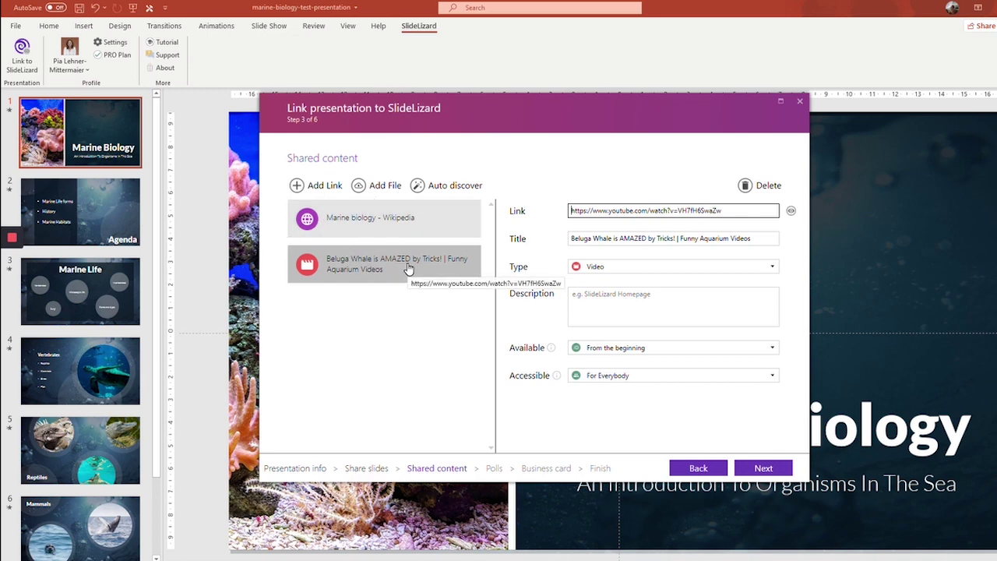
left_click(317, 187)
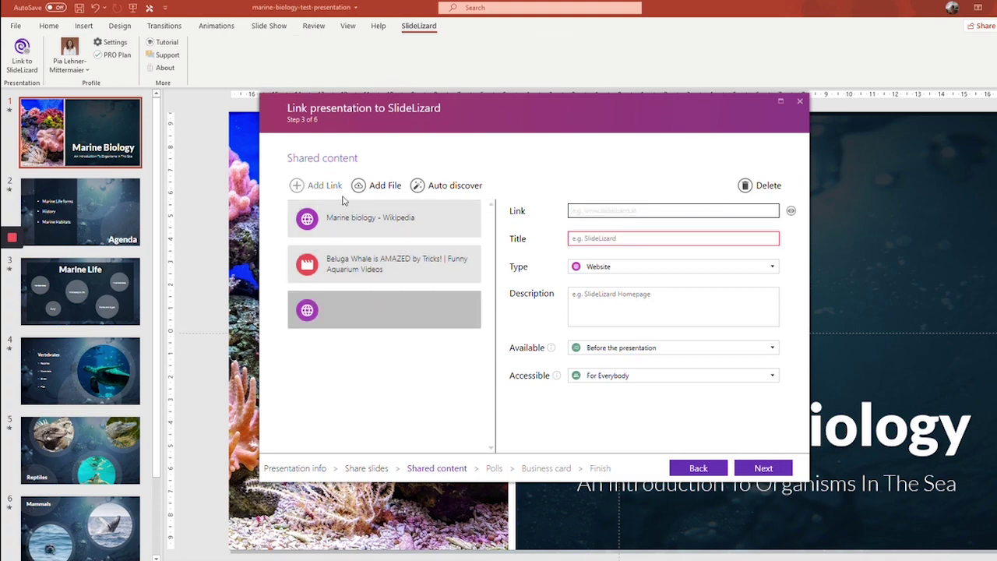
key("alt+Tab")
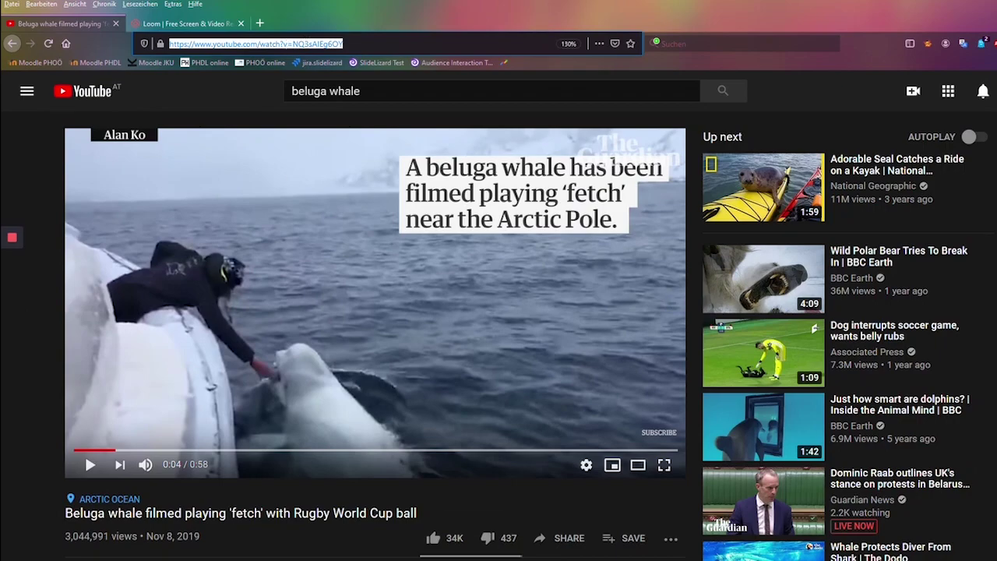
key("alt+Tab")
- Paste the beluga YouTube URL as the link so its title auto-fills, keeping type Video
right_click(600, 211)
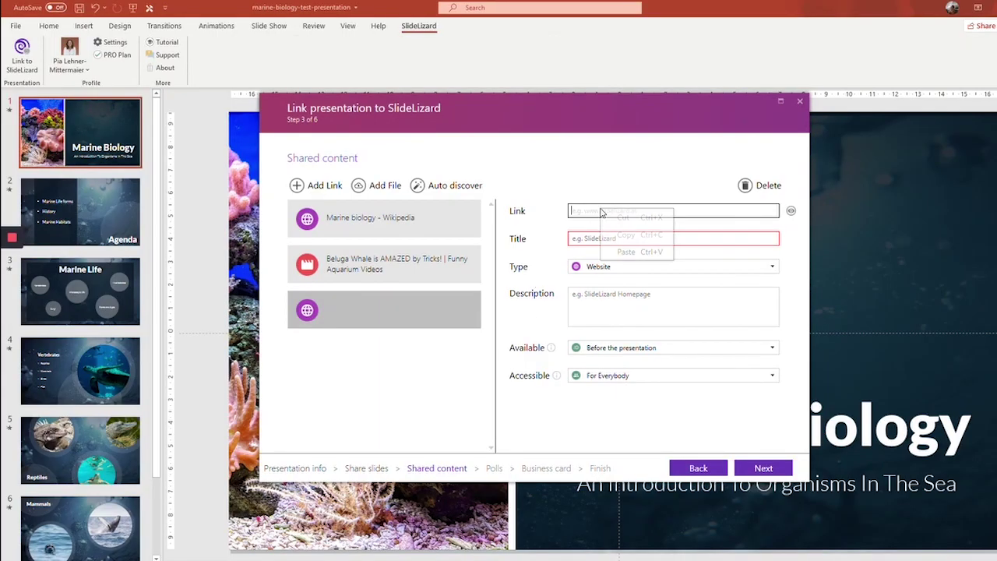
left_click(627, 251)
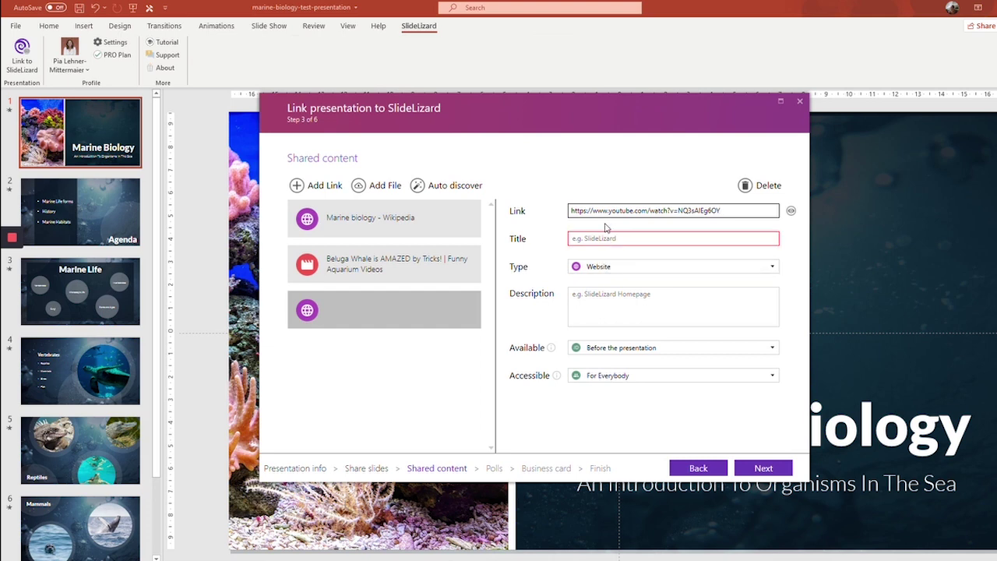
left_click(733, 238)
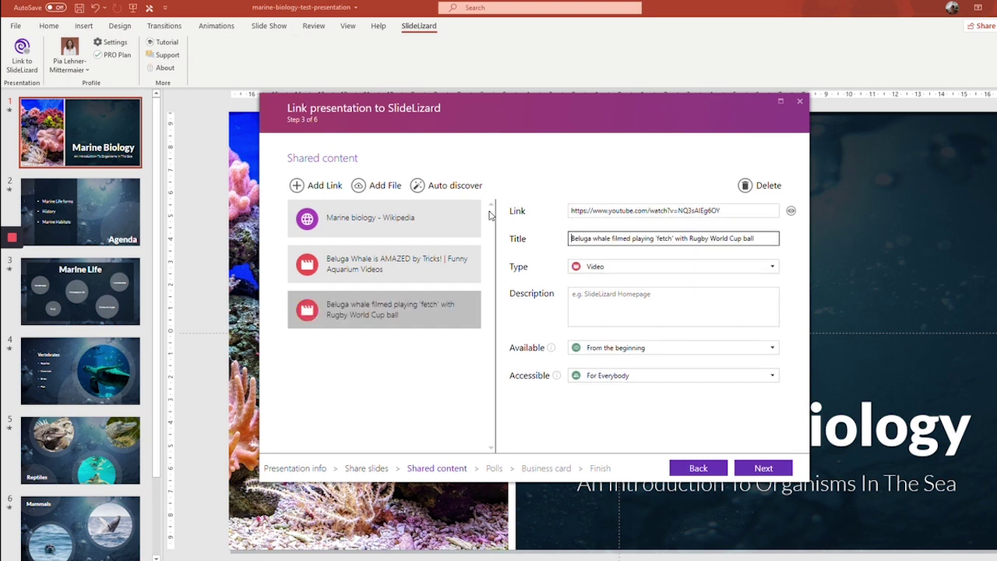
left_click(574, 238)
left_click(615, 267)
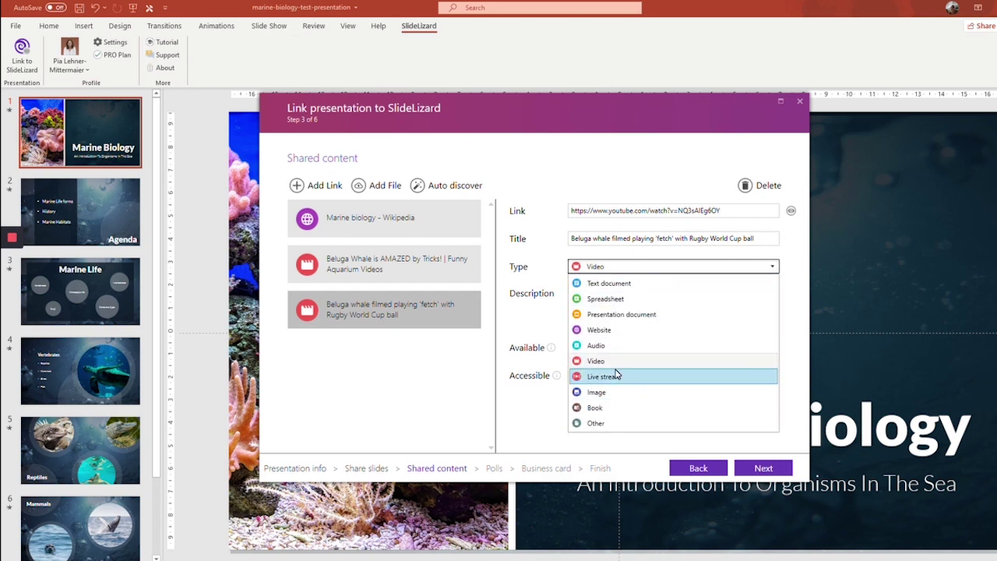
left_click(599, 368)
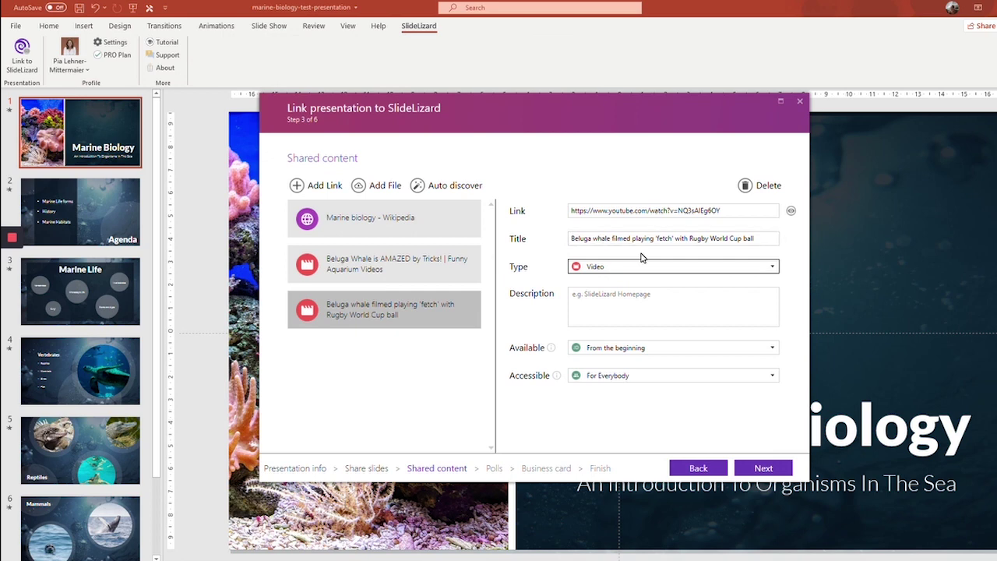
- Describe the beluga link as 'Whale video', available from the beginning, e-mail address required
left_click(644, 296)
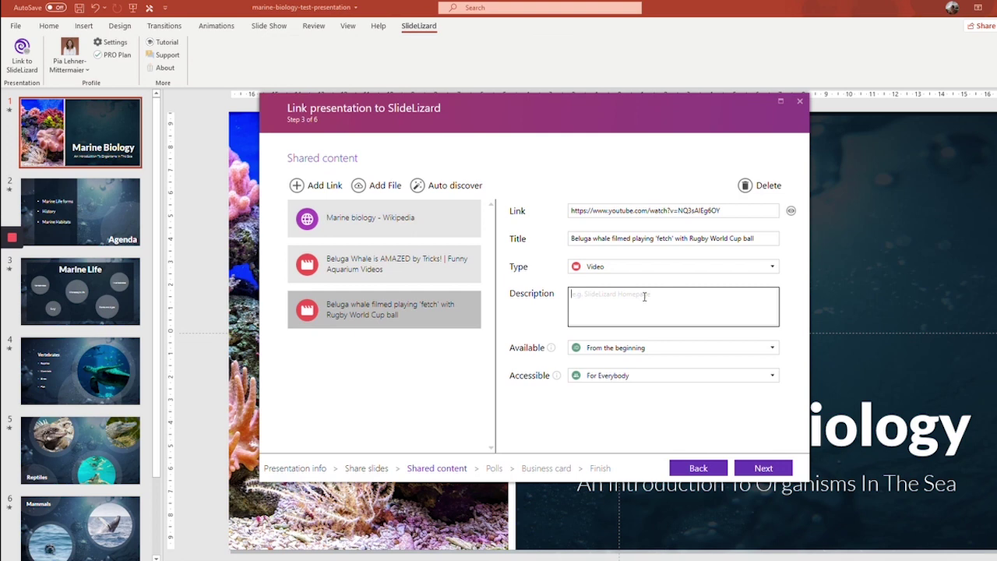
type("Whale video")
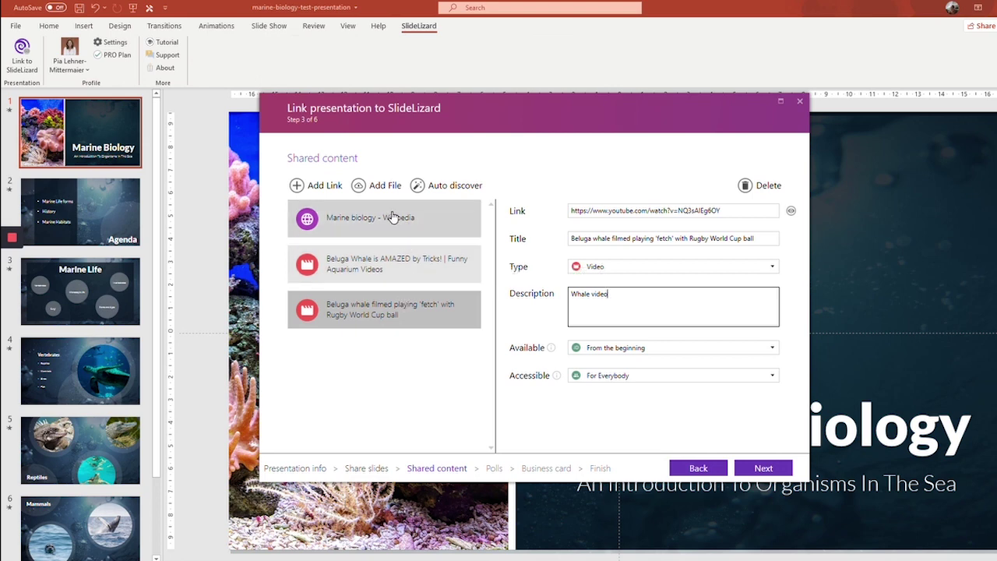
left_click(628, 348)
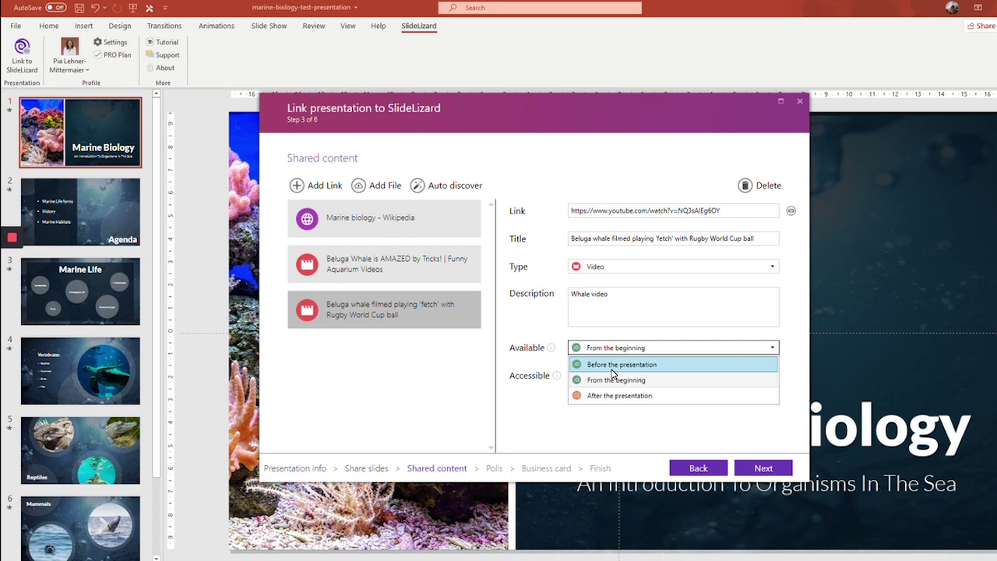
left_click(614, 418)
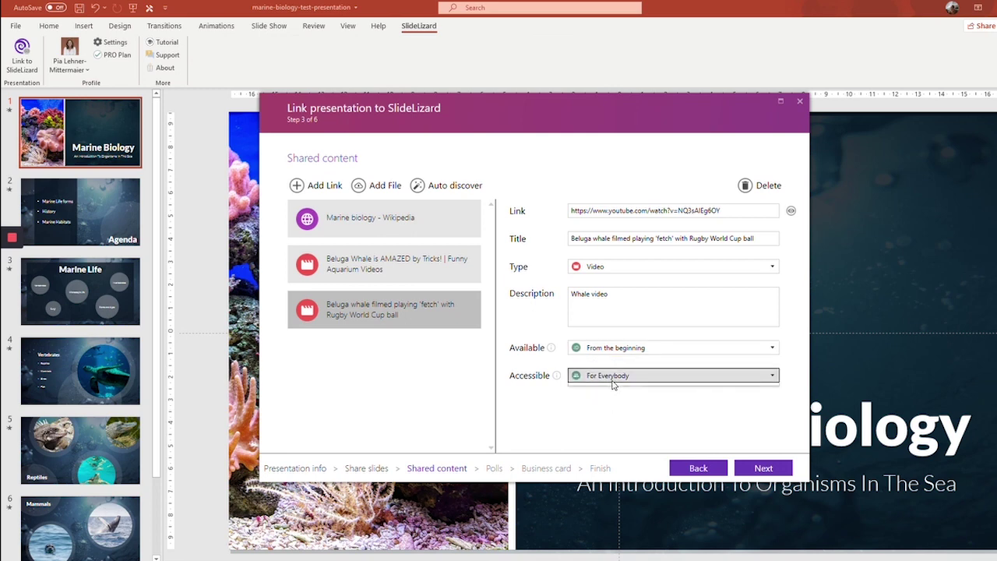
left_click(615, 379)
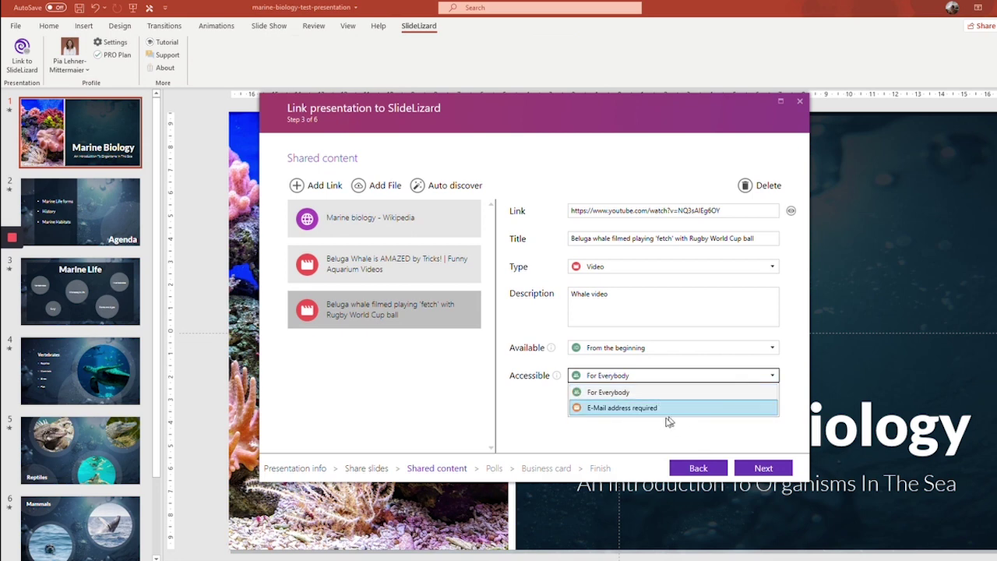
left_click(606, 408)
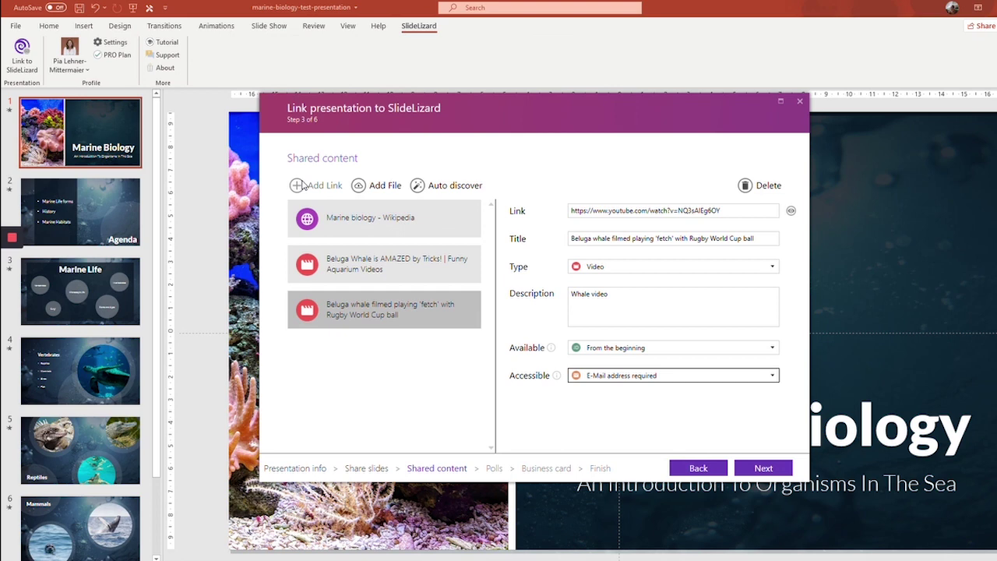
- Add a fourth shared-content entry of type Live stream, ready for its address
left_click(297, 187)
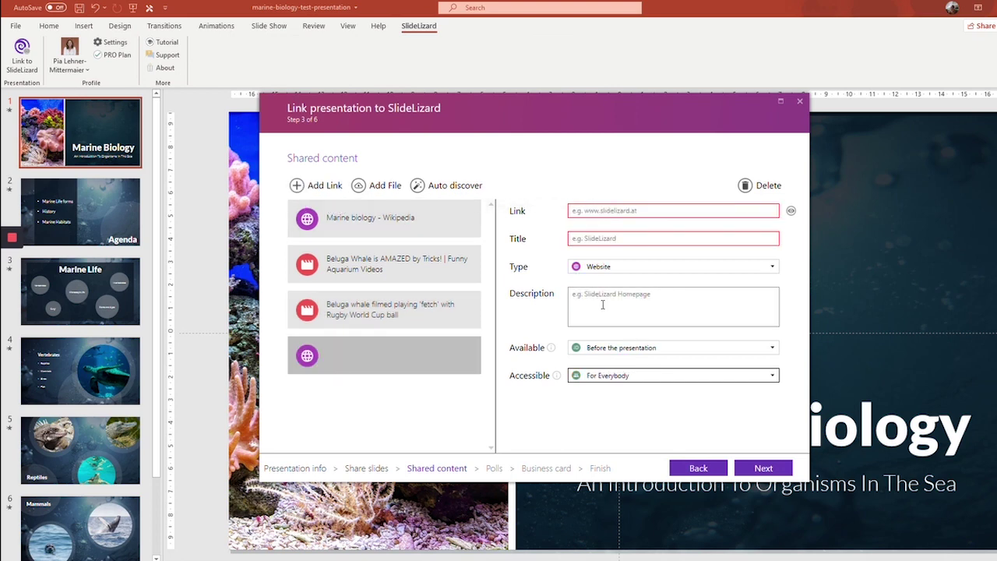
left_click(586, 269)
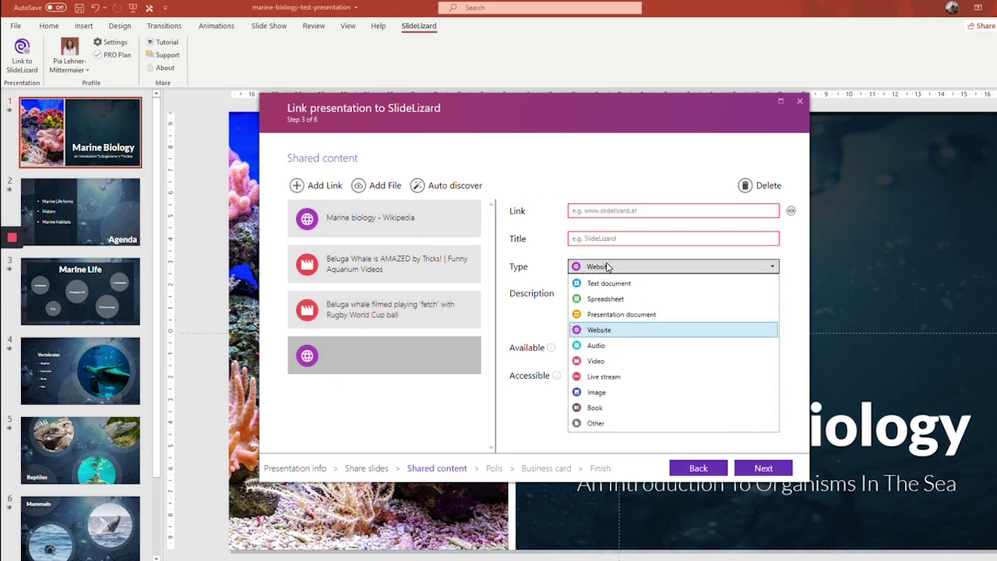
left_click(619, 377)
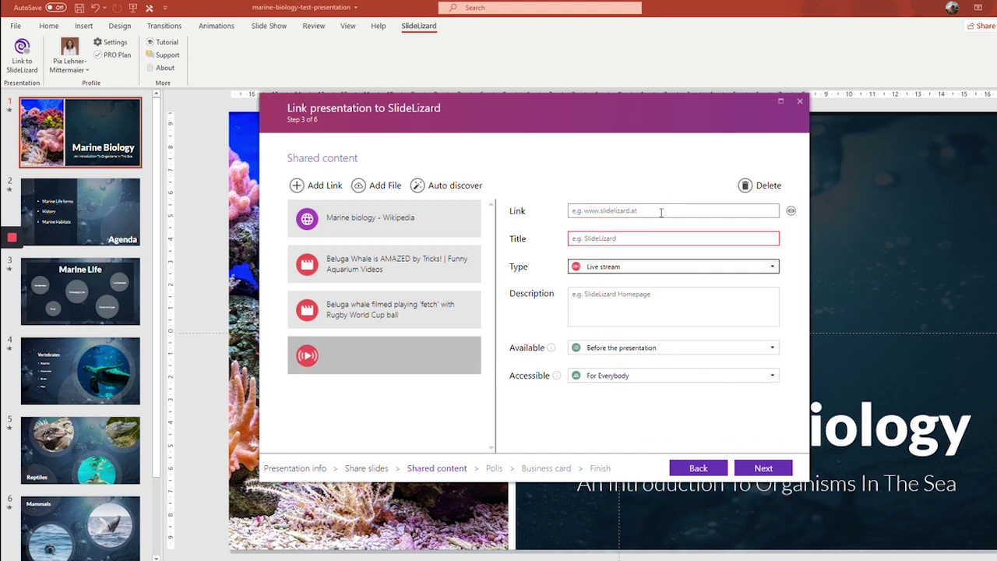
left_click(626, 211)
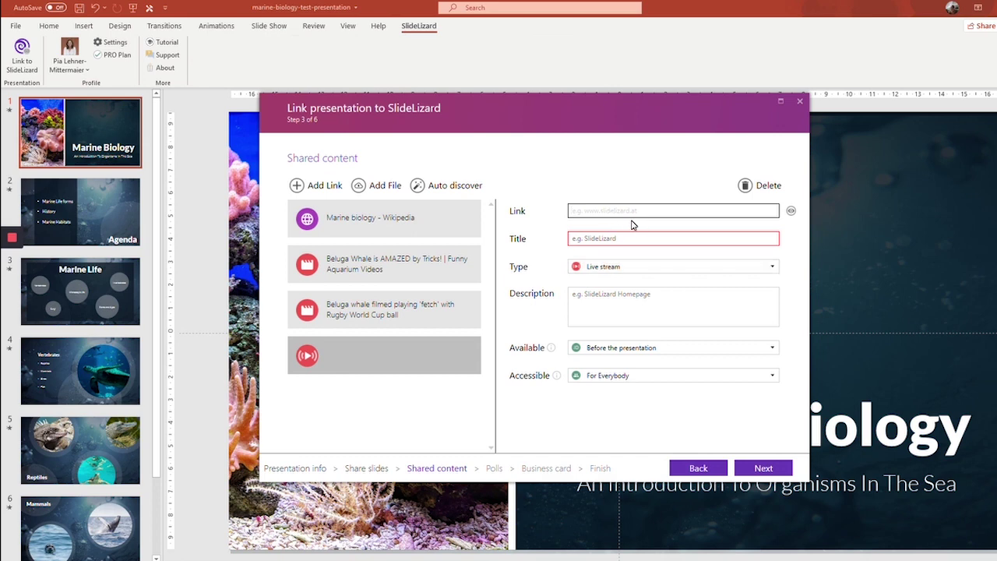
- Create a Single Choice poll asking 'How well are you informed about the topic?'
left_click(763, 470)
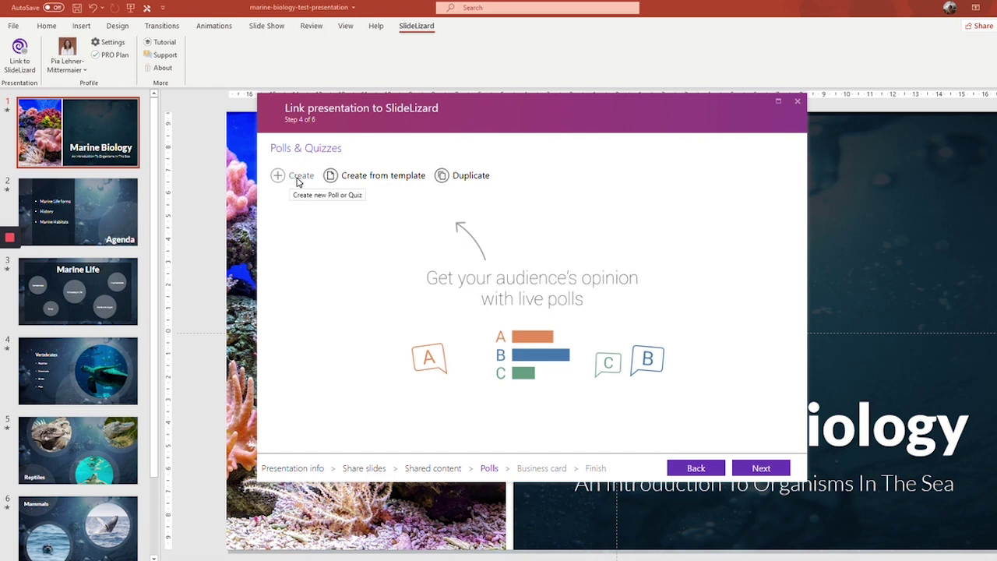
left_click(298, 180)
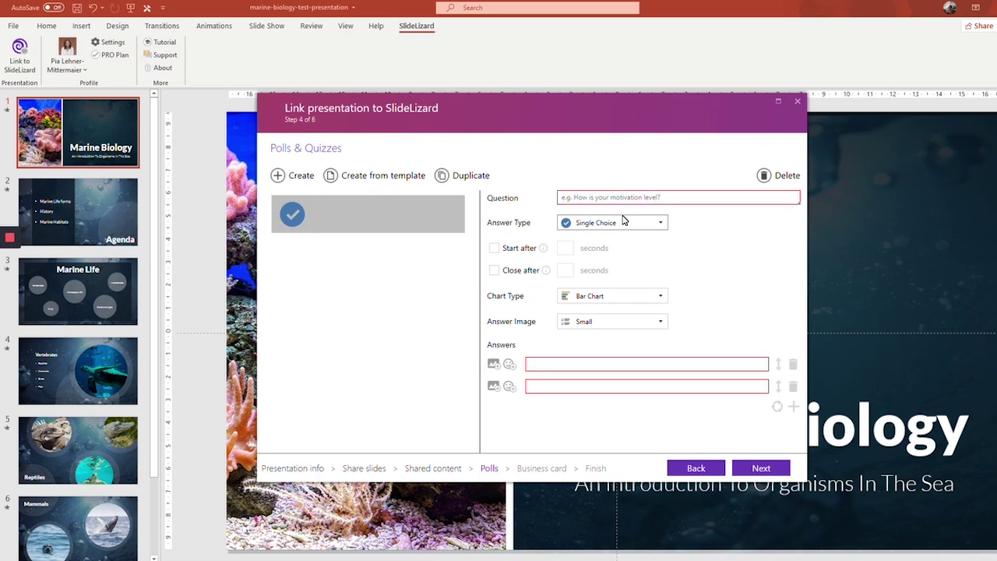
left_click(598, 201)
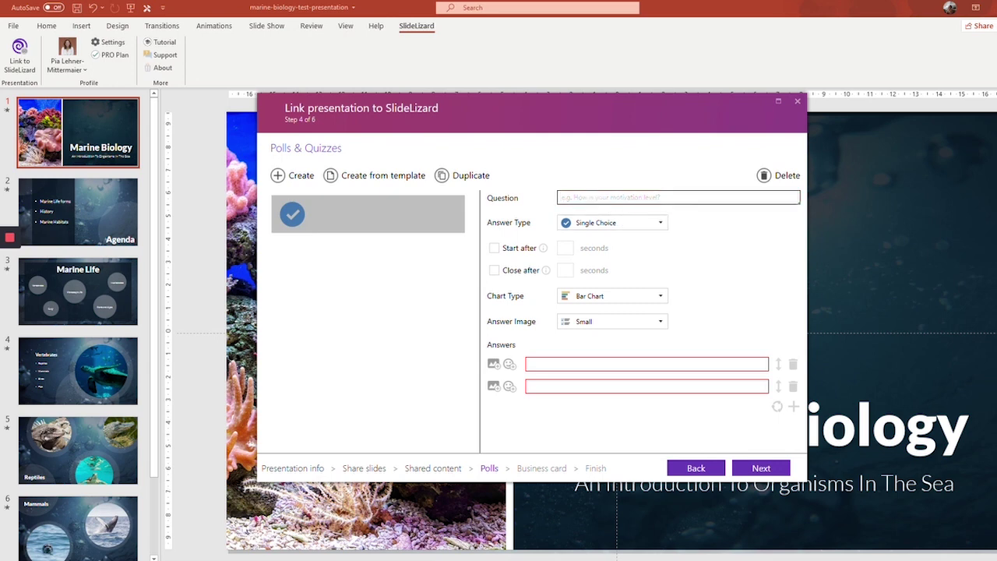
type("How well are y")
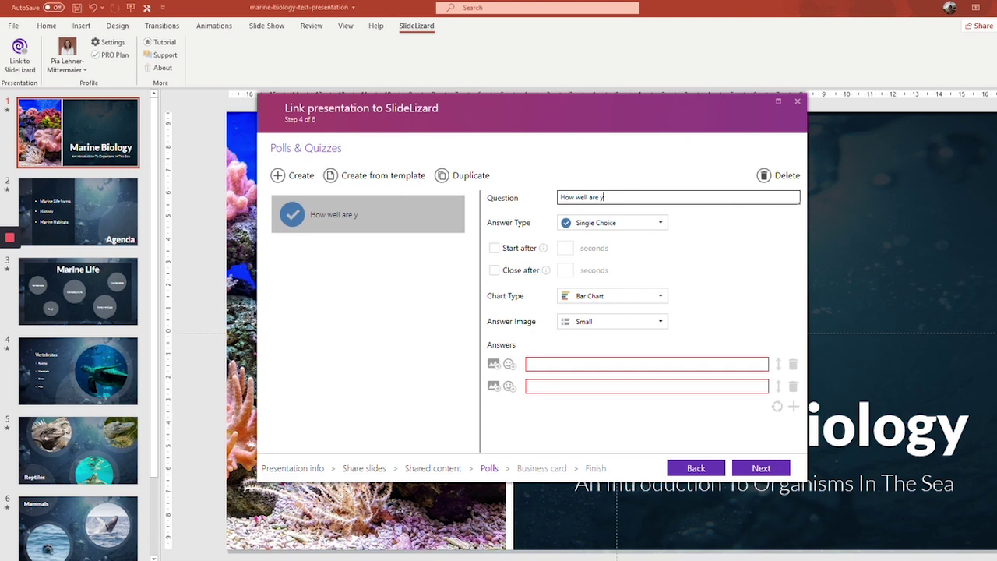
type("ou inform")
type("ed abuot")
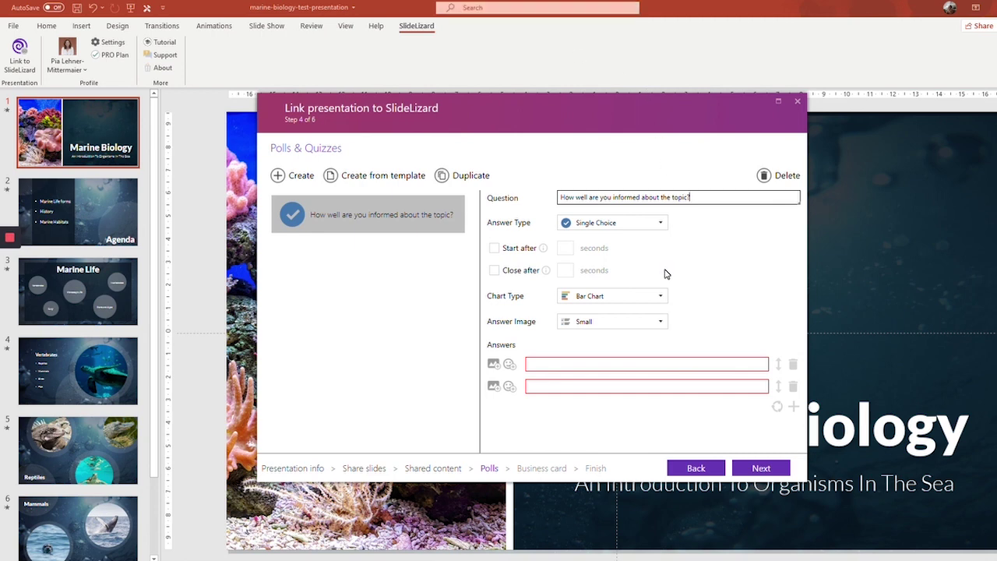
left_click(648, 224)
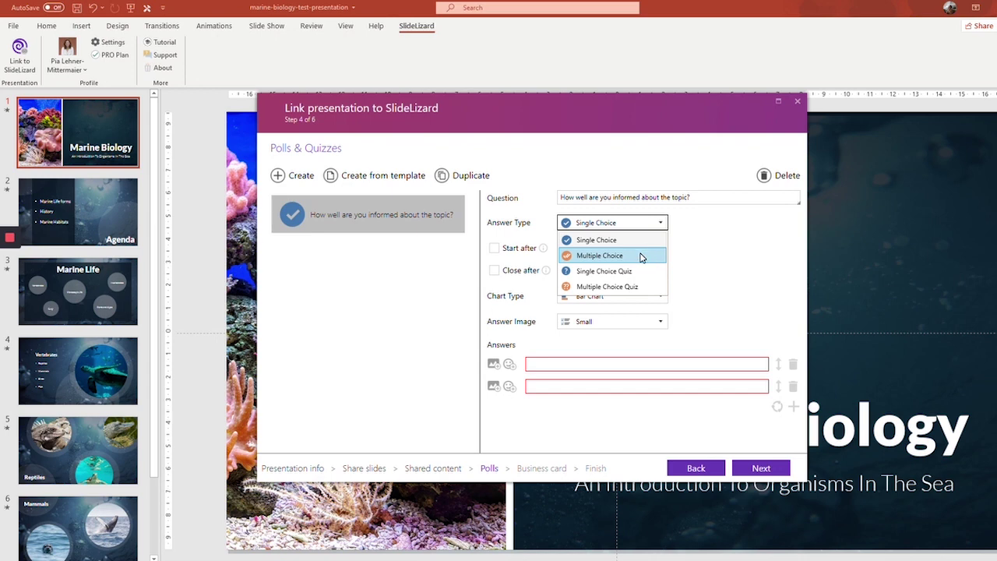
left_click(578, 245)
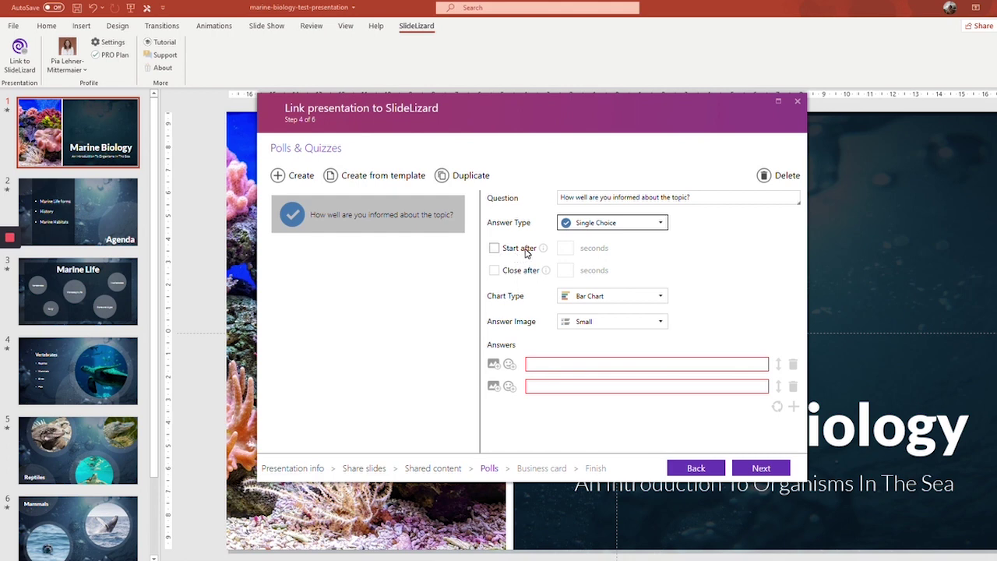
- Have the poll start after 5 and close after 35 seconds, keeping Bar Chart and Small
left_click(512, 254)
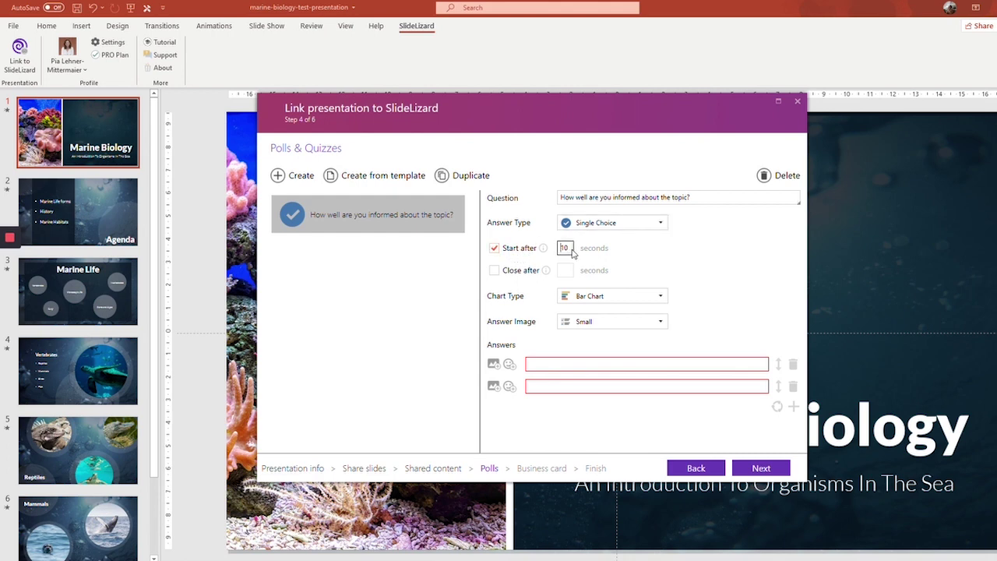
double_click(559, 251)
left_click(521, 272)
left_click(633, 302)
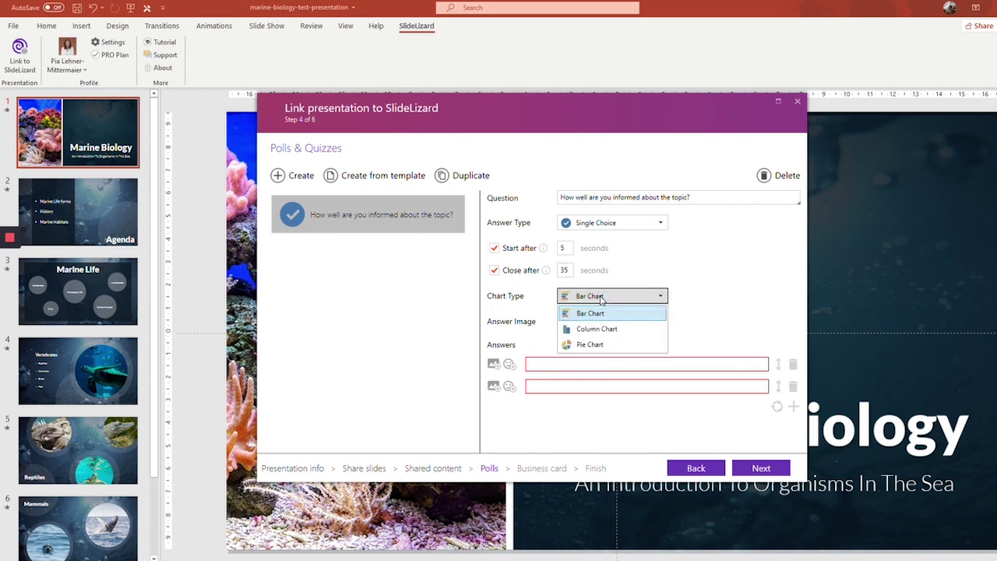
left_click(611, 312)
left_click(601, 323)
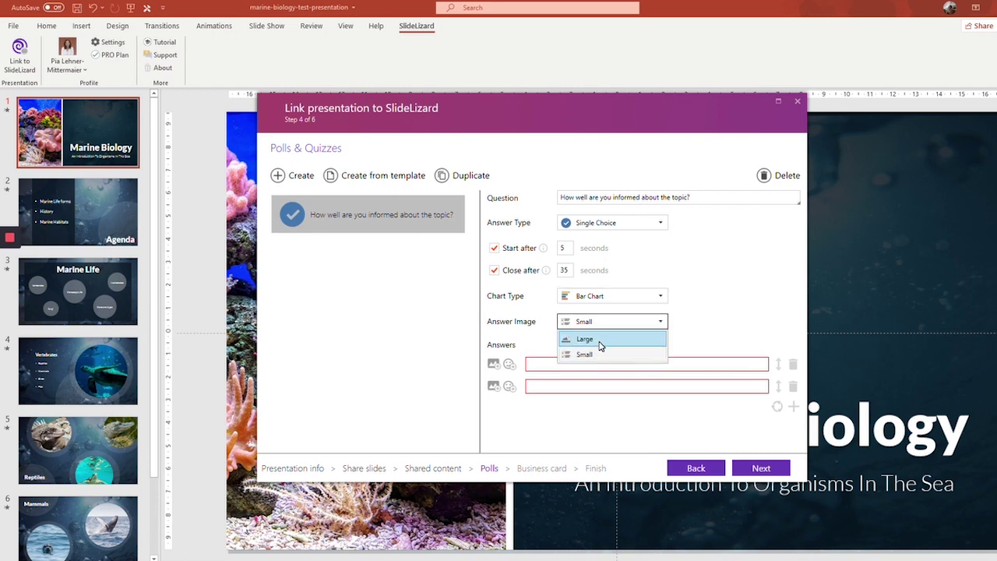
left_click(597, 324)
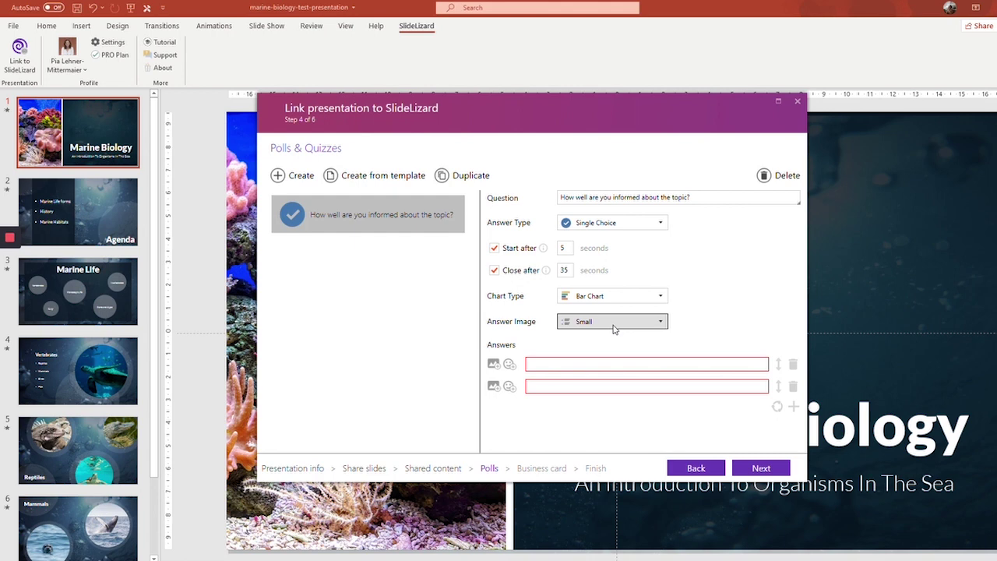
- Enter the answers 'very well.' and 'not well.', and add a third, 'a little.'
left_click(577, 361)
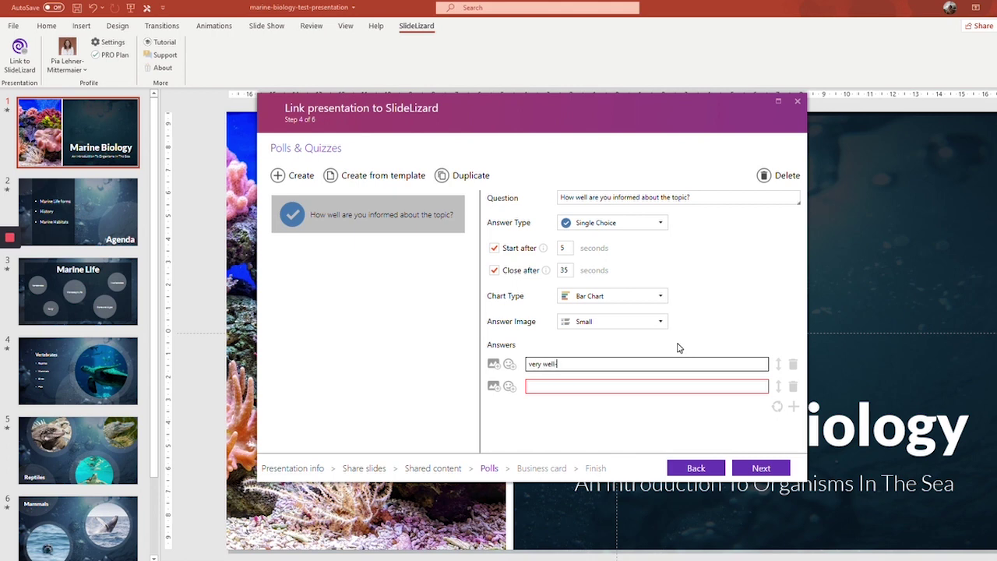
left_click(629, 386)
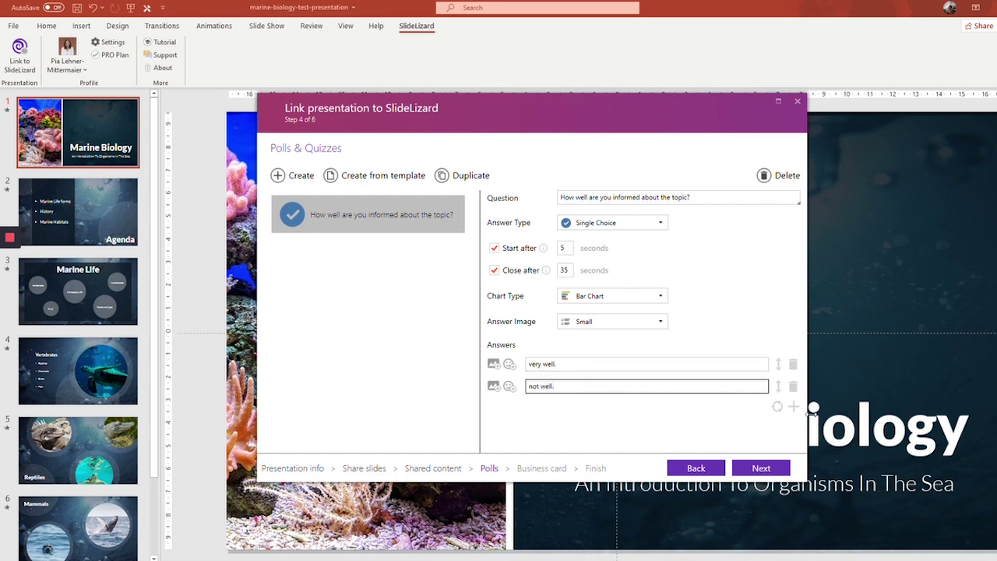
left_click(793, 405)
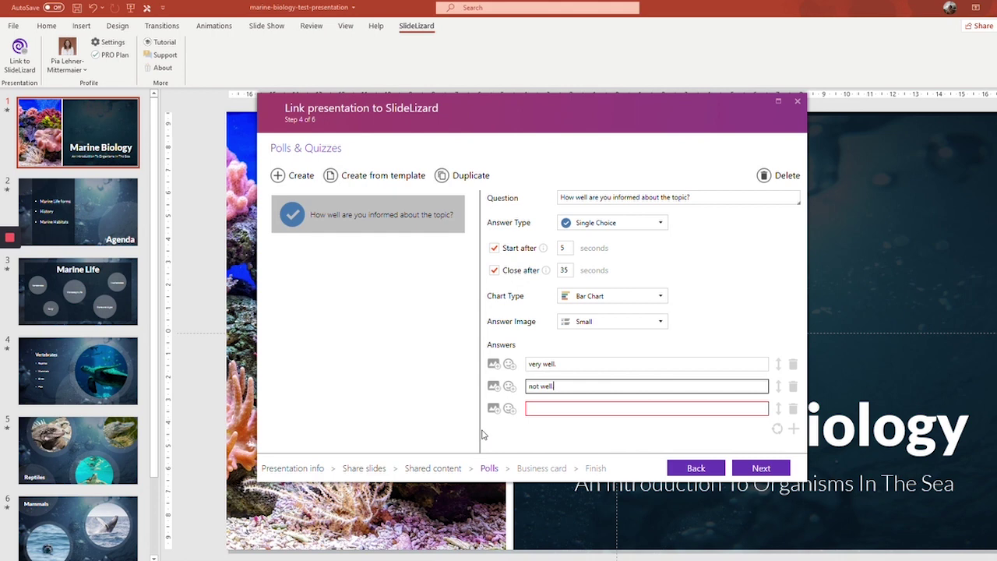
left_click(552, 407)
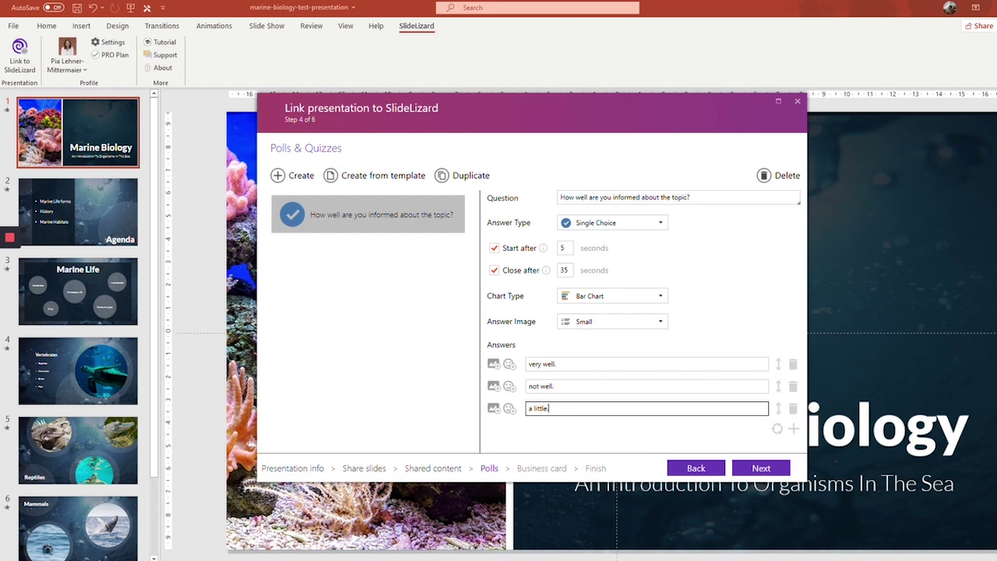
type("a little.")
- Give each answer a face emoji and order them very well., a little., not well
left_click(509, 363)
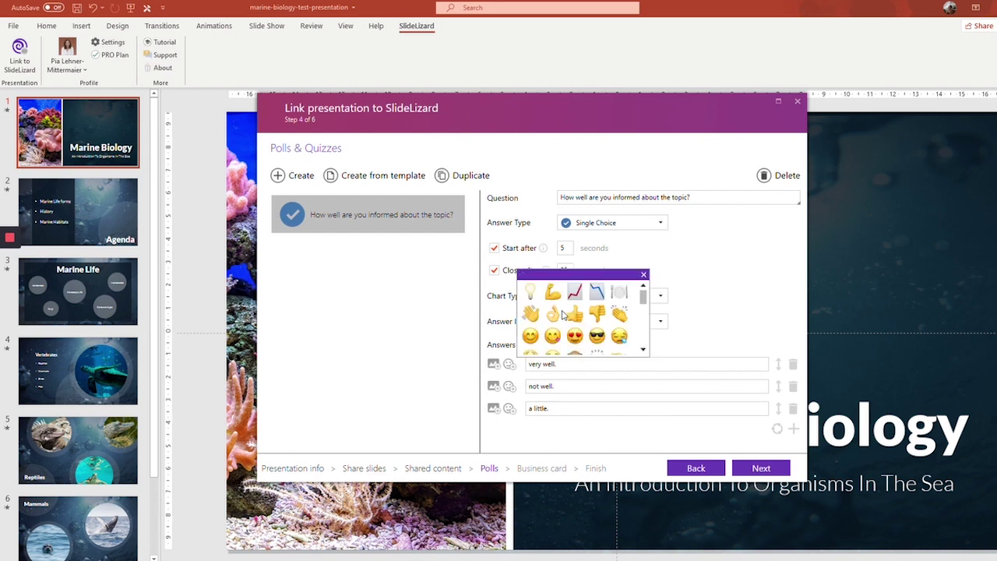
left_click(530, 335)
left_click(508, 385)
scroll(577, 357, "down", 2)
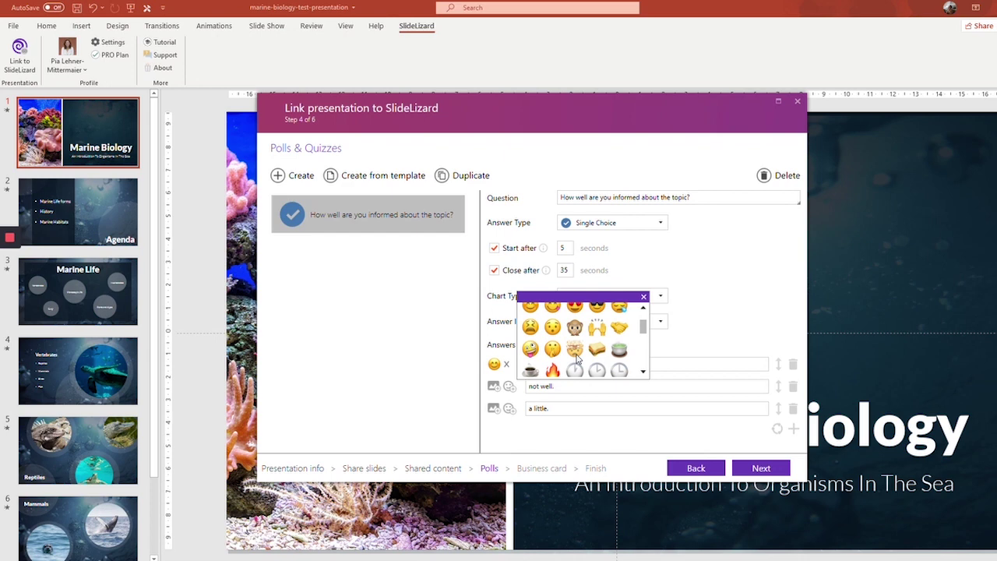
scroll(577, 357, "up", 2)
left_click(619, 333)
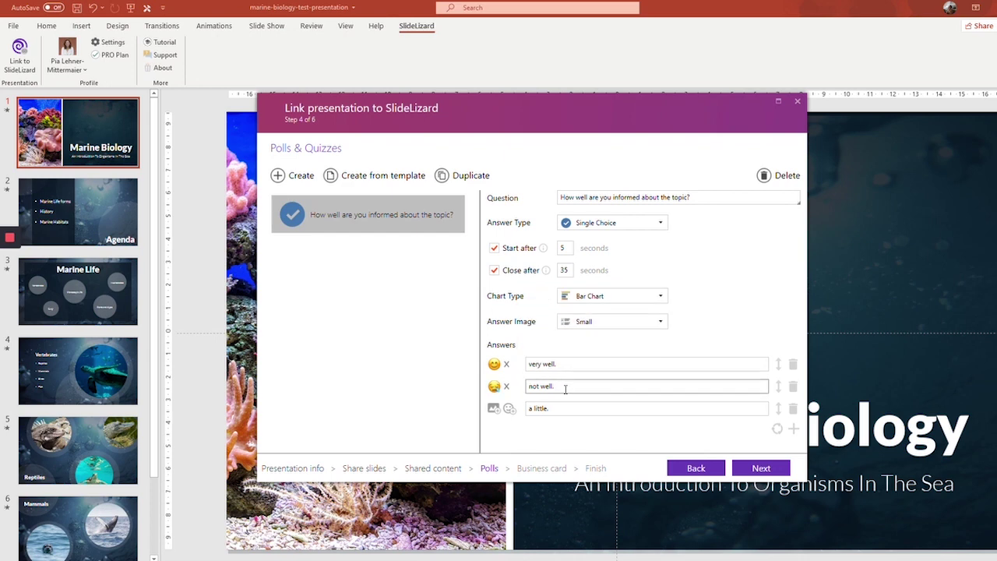
left_click(510, 408)
left_click(554, 380)
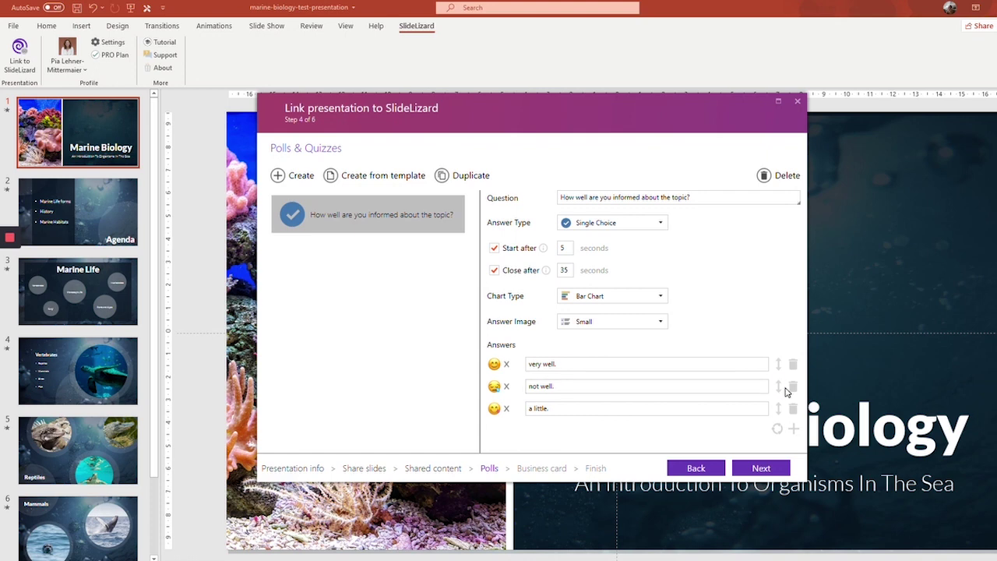
left_click_drag(778, 385, 777, 358)
left_click_drag(782, 398, 779, 408)
- Create a new poll asking 'Are dolphins mammals?' with answer type Single Choice Quiz
left_click(297, 176)
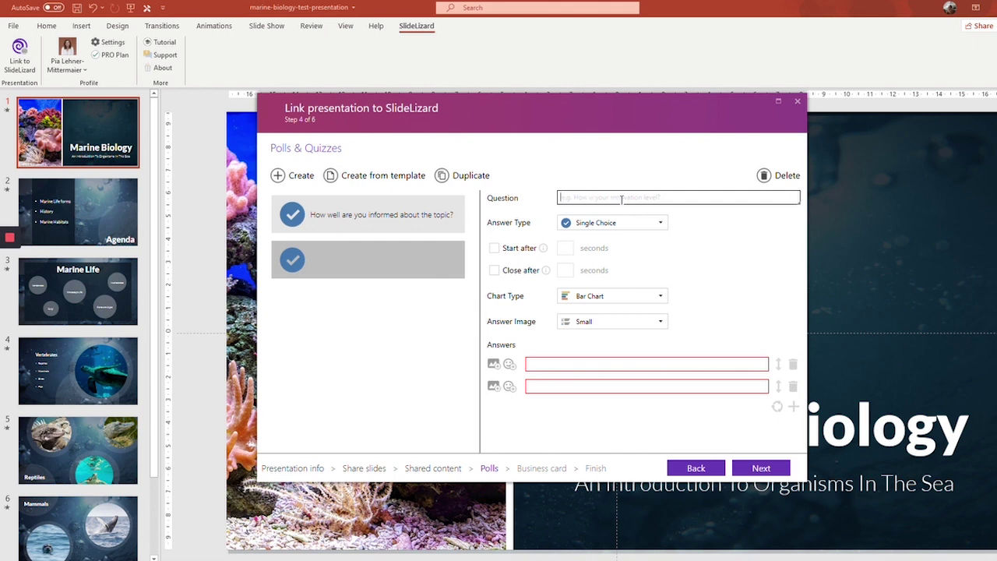
type("Are dolphins m")
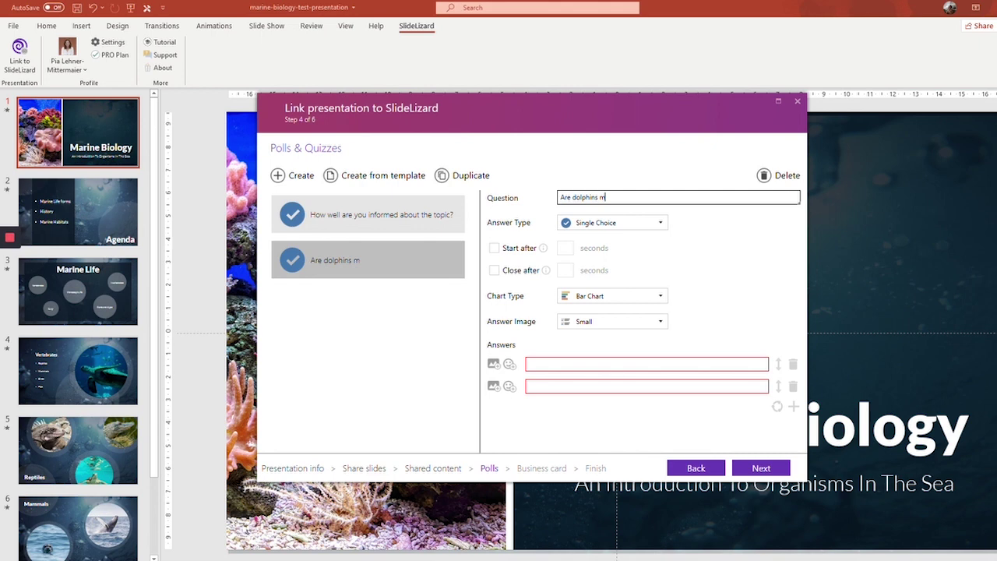
type("ammals?")
left_click(619, 223)
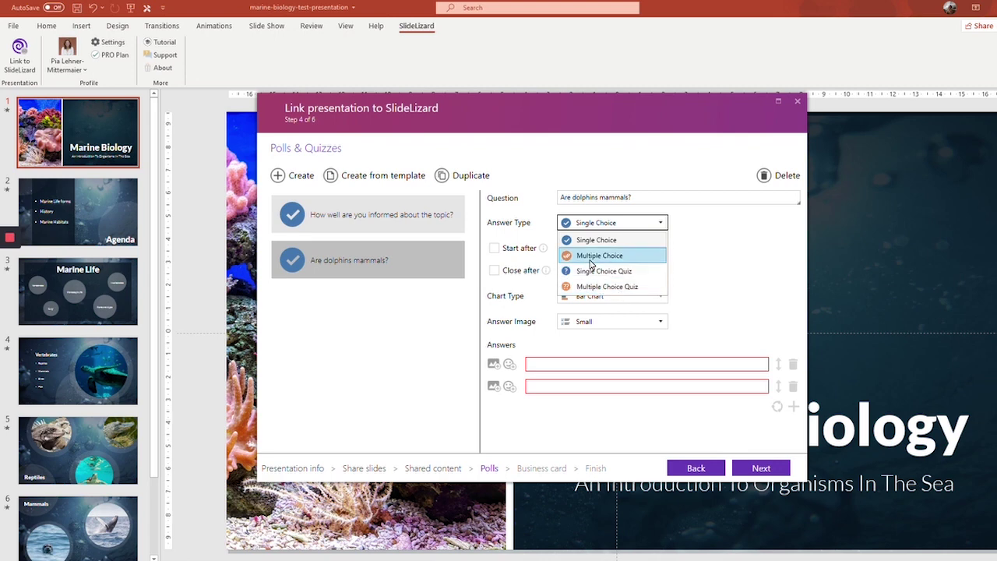
left_click(601, 272)
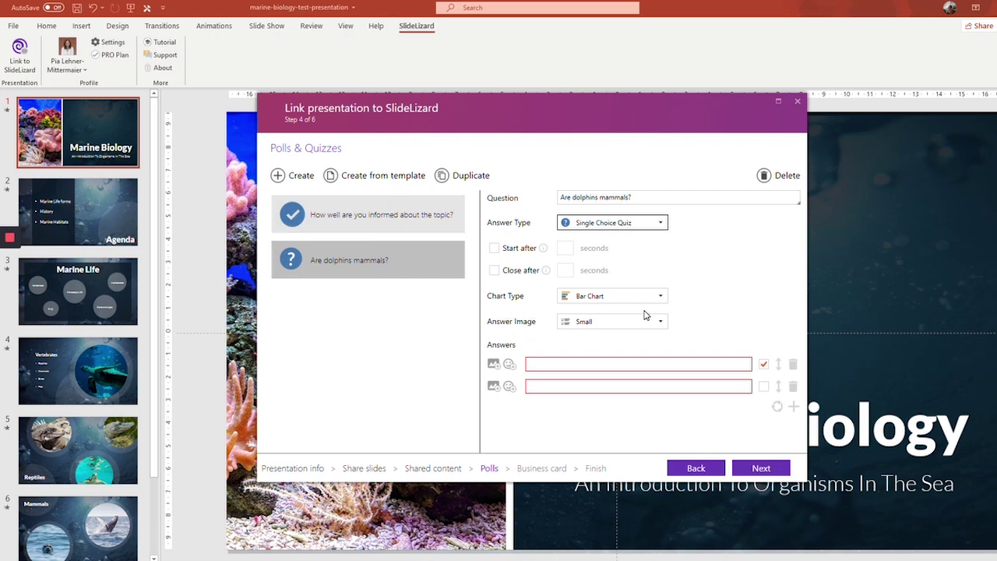
left_click(648, 360)
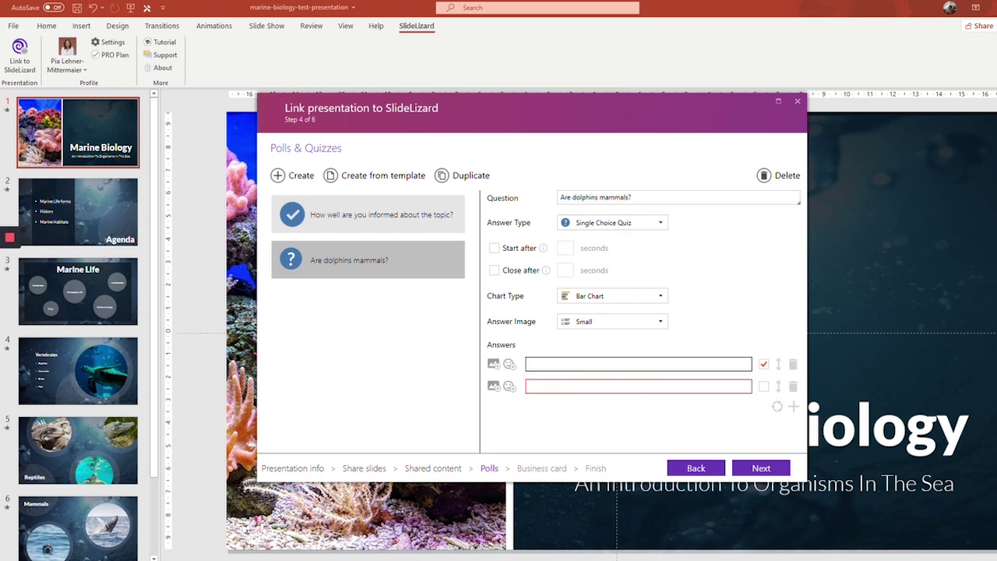
- Enter the answers yes (thumbs-up emoji) and no (thumbs-down emoji)
left_click(539, 387)
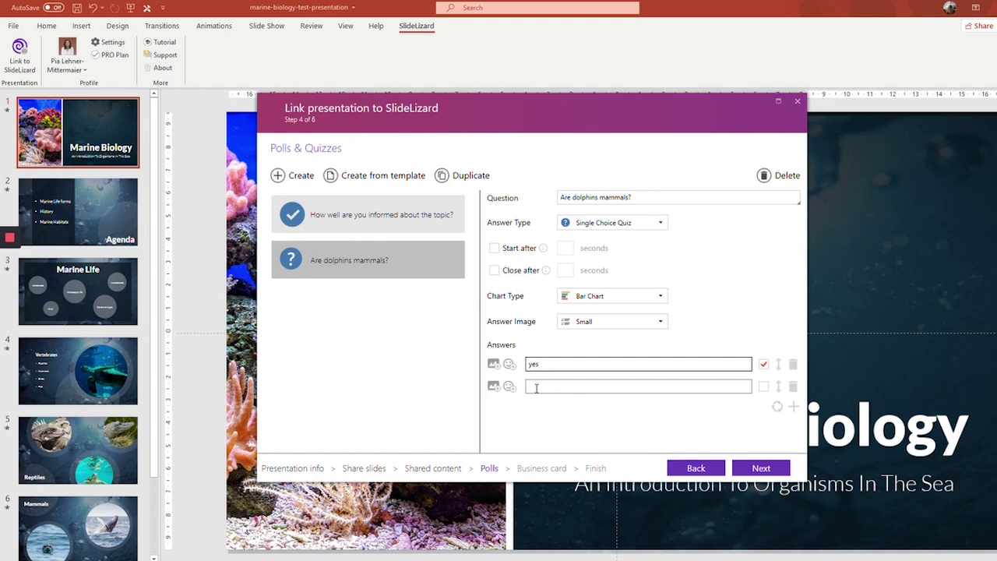
type("no")
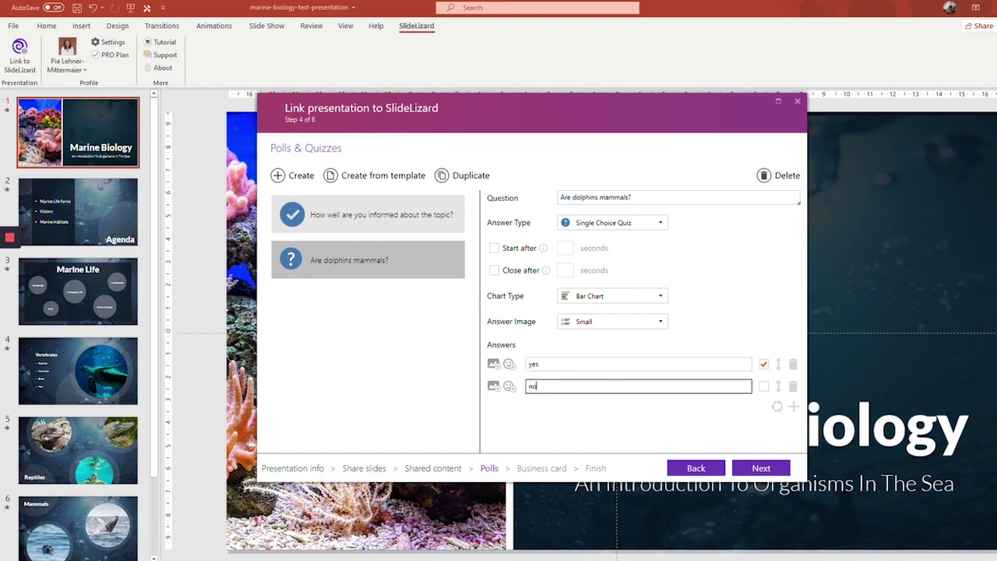
left_click(509, 363)
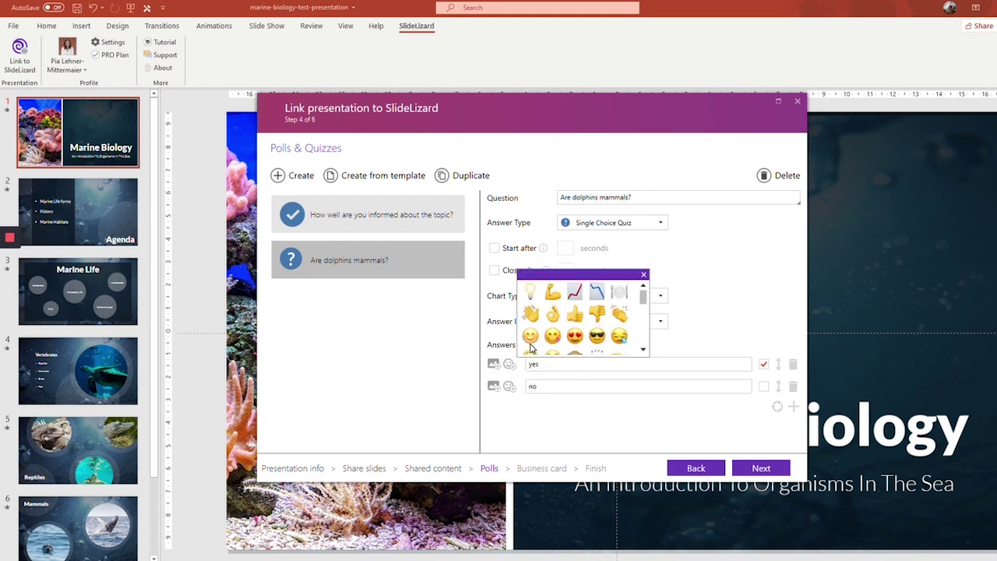
left_click(575, 314)
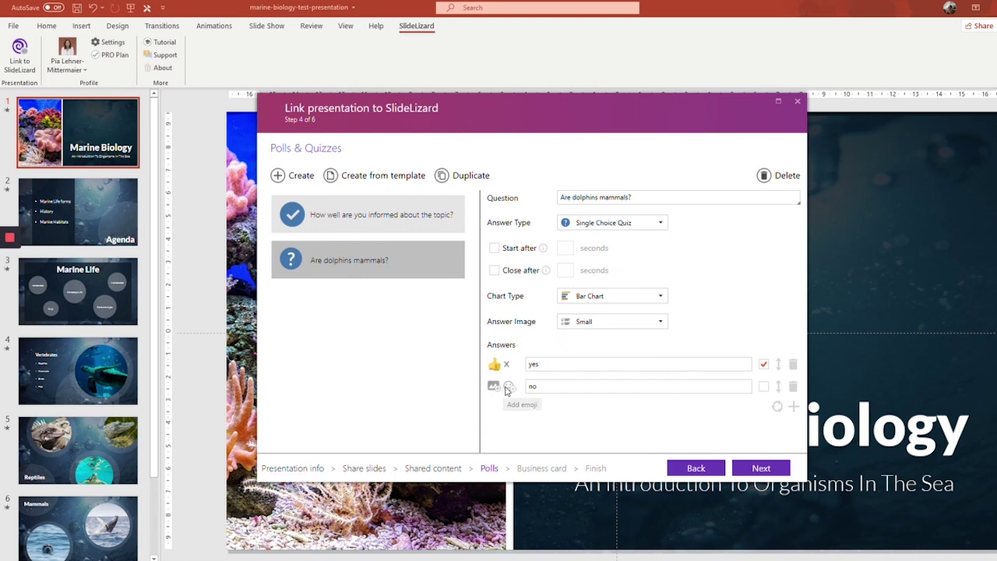
left_click(509, 388)
left_click(600, 344)
- Move 'no' above 'yes' and mark 'yes' as the correct answer
left_click_drag(778, 368, 778, 398)
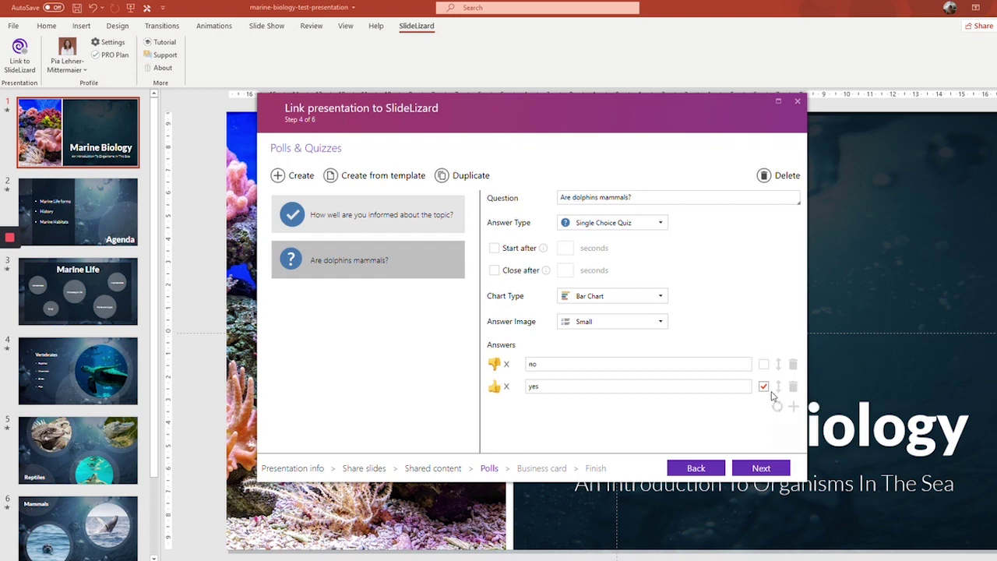
left_click(763, 386)
left_click(765, 366)
left_click(763, 387)
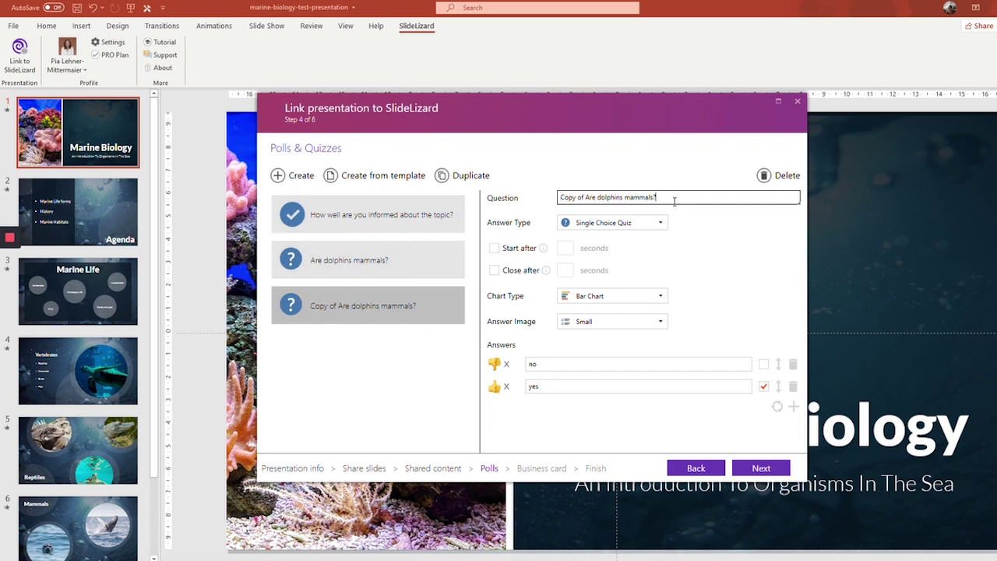
- Retitle the duplicated quiz from 'Copy of Are dolphins mammals?' to 'Are sharks mammals?'
left_click_drag(675, 196, 560, 198)
left_click(586, 198)
key("BackSpace")
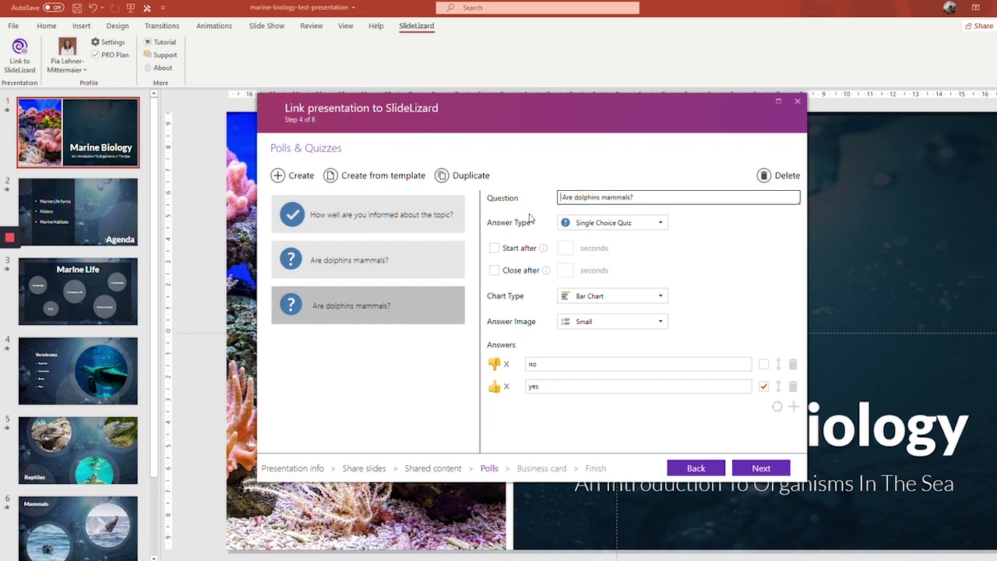
double_click(581, 198)
type("sharks")
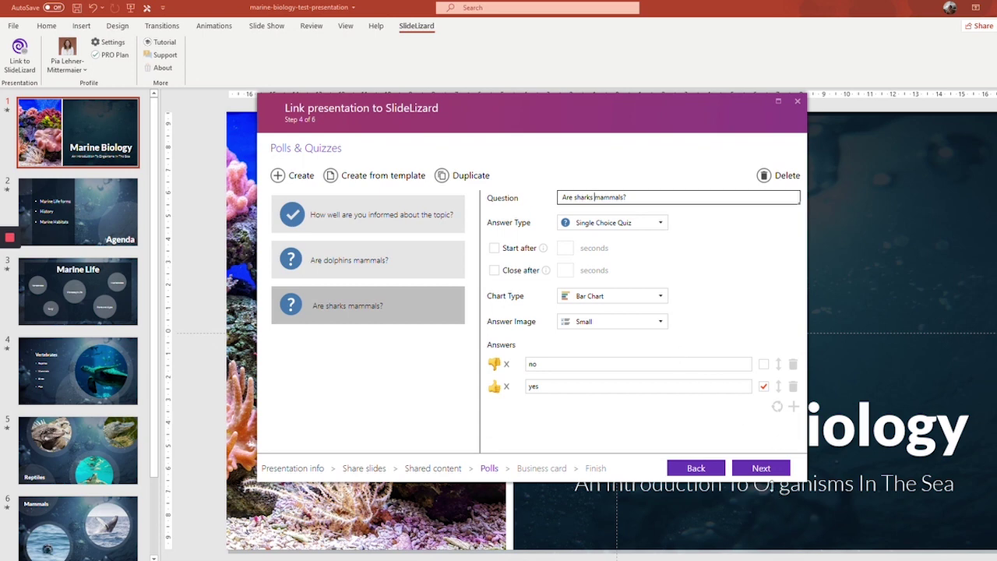
- Go to the Business card step with 'Share my business card' switched on
left_click(771, 465)
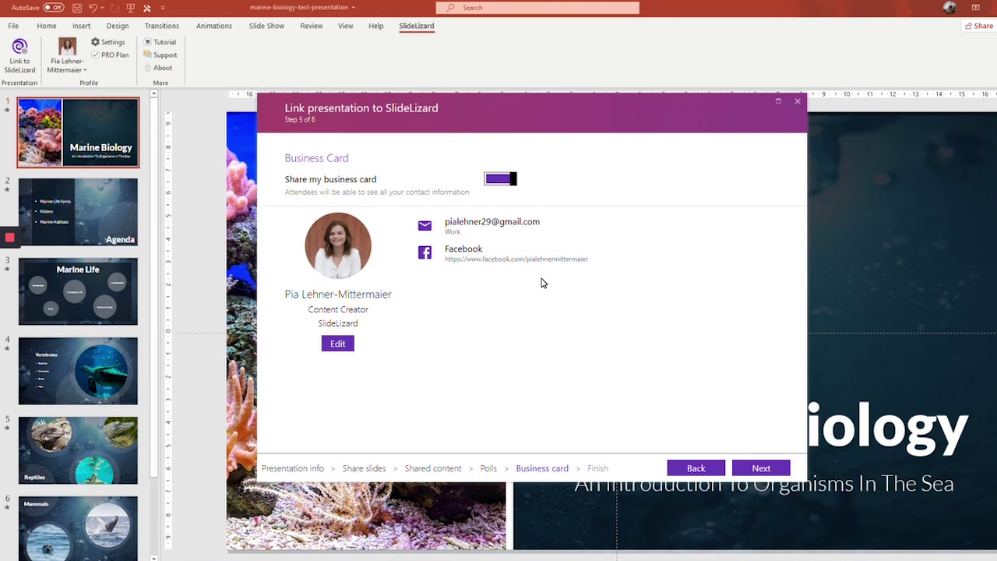
left_click(504, 181)
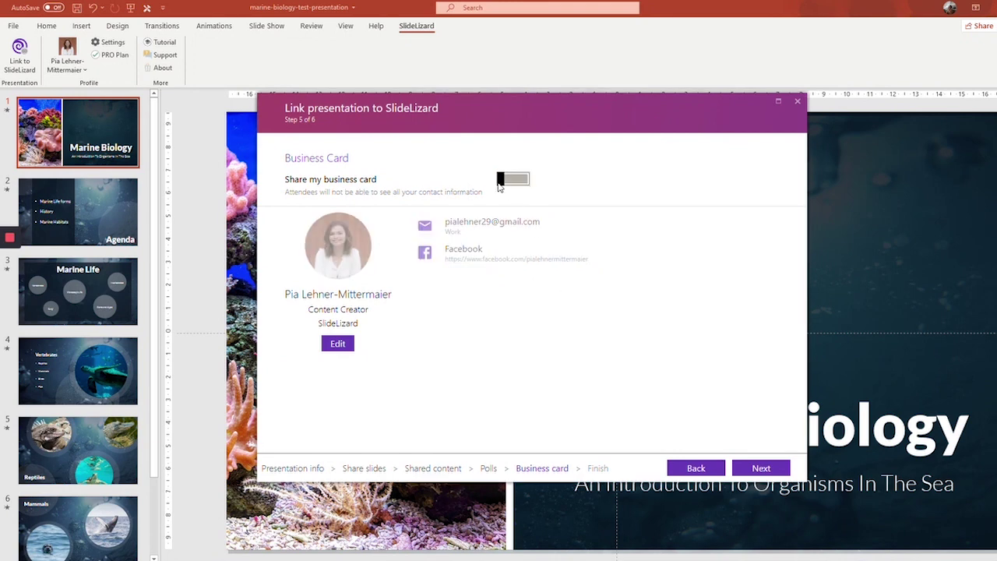
left_click(511, 181)
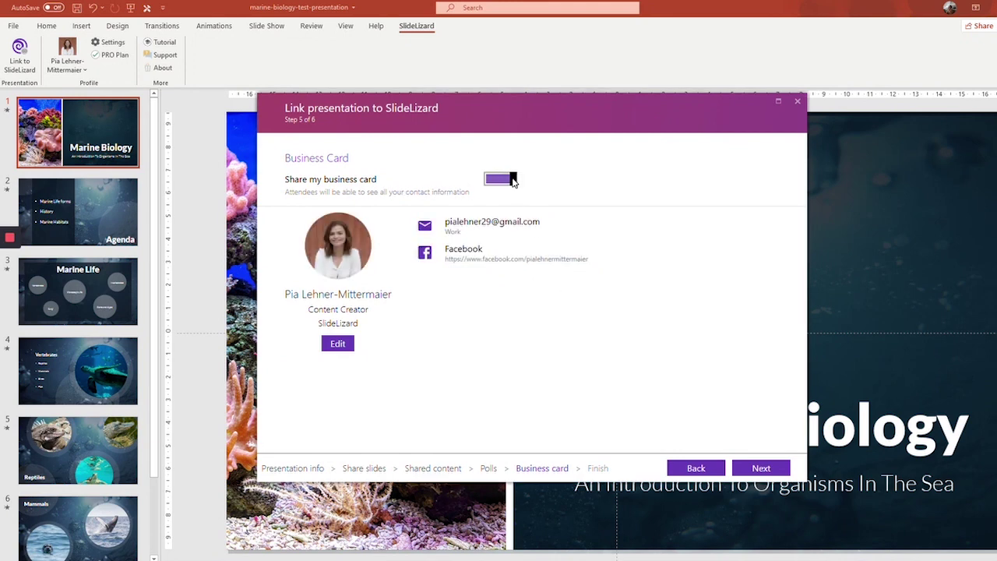
left_click(511, 180)
left_click(512, 181)
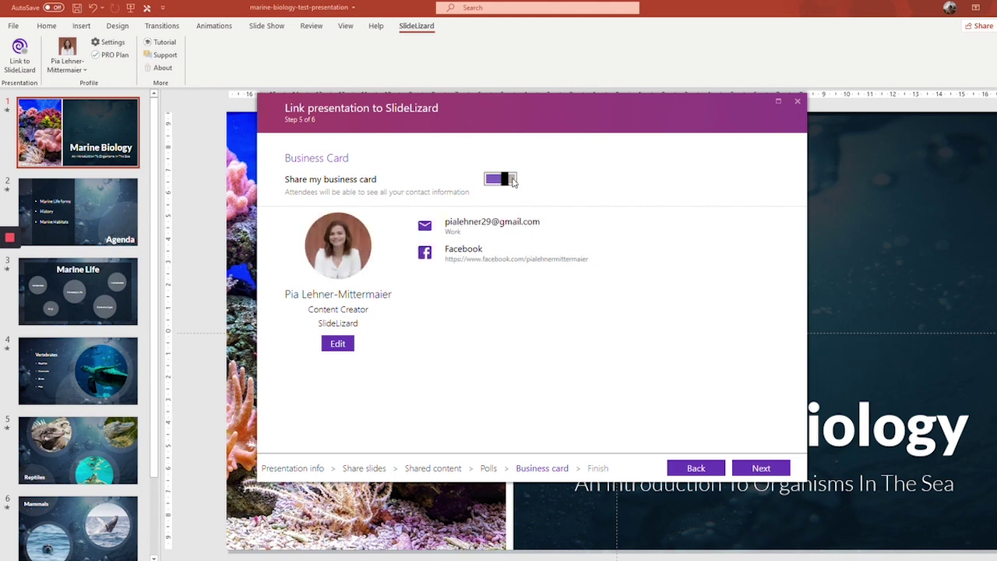
- Review the presenter profile details and save them
left_click(338, 344)
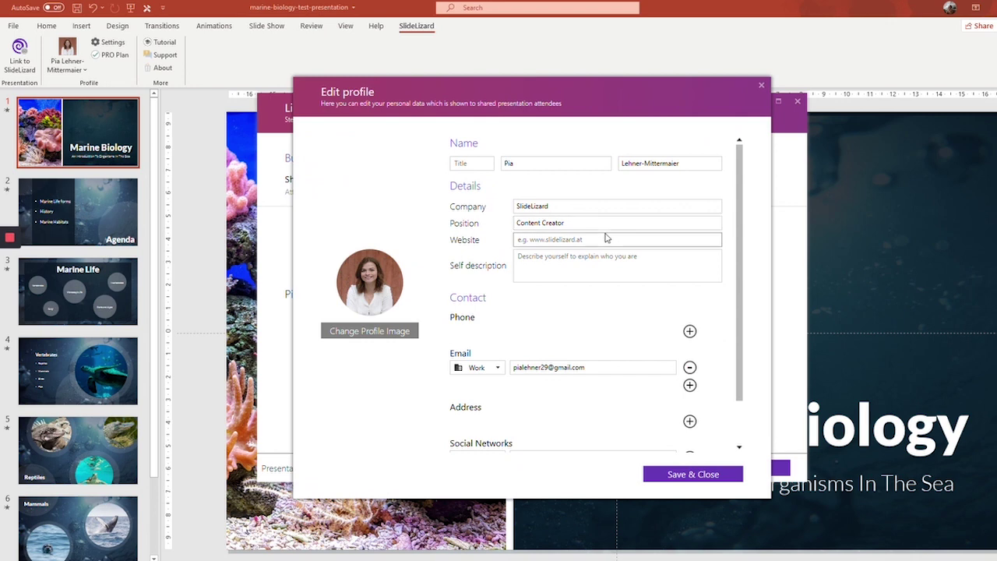
scroll(601, 235, "down", 1)
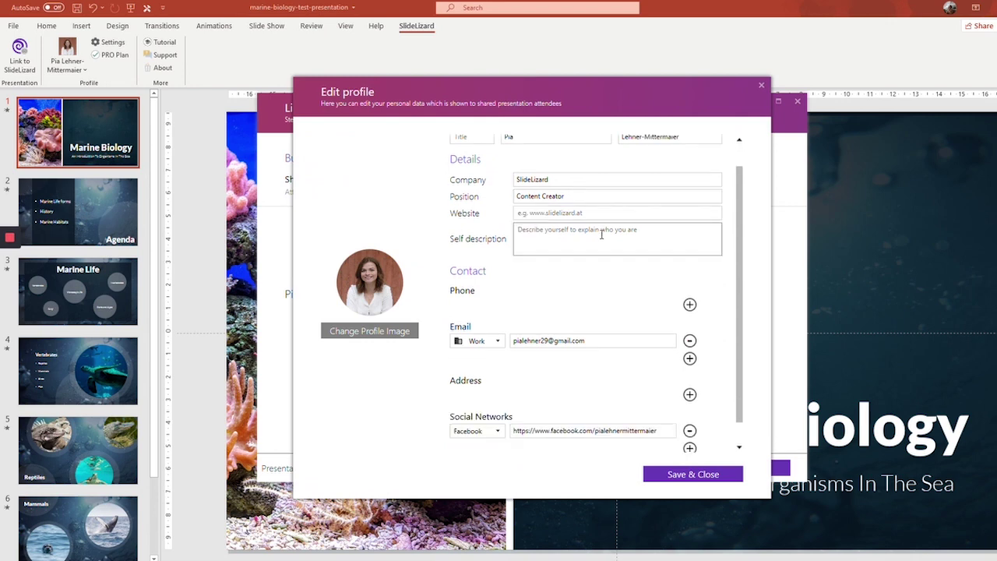
scroll(601, 235, "down", 1)
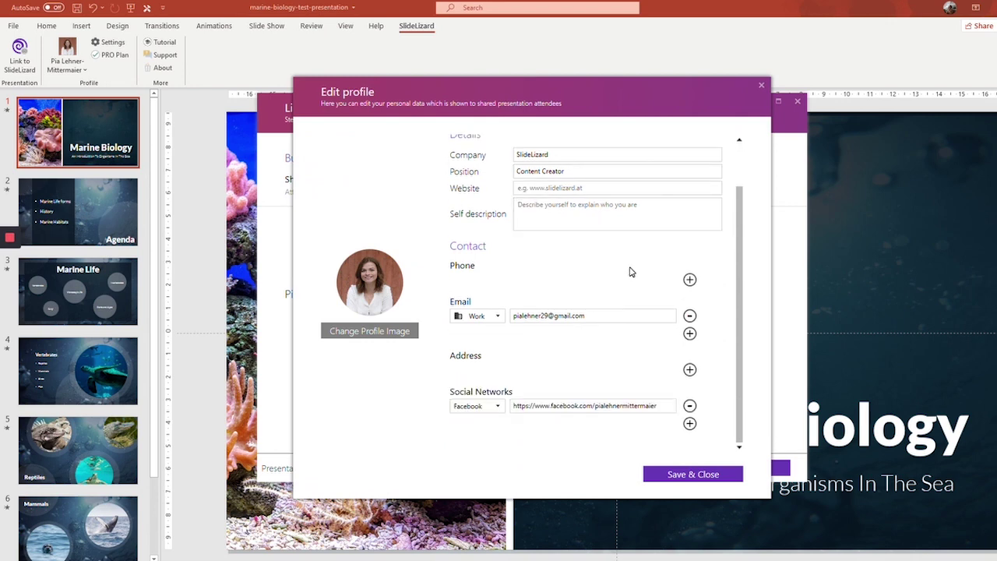
scroll(593, 337, "up", 2)
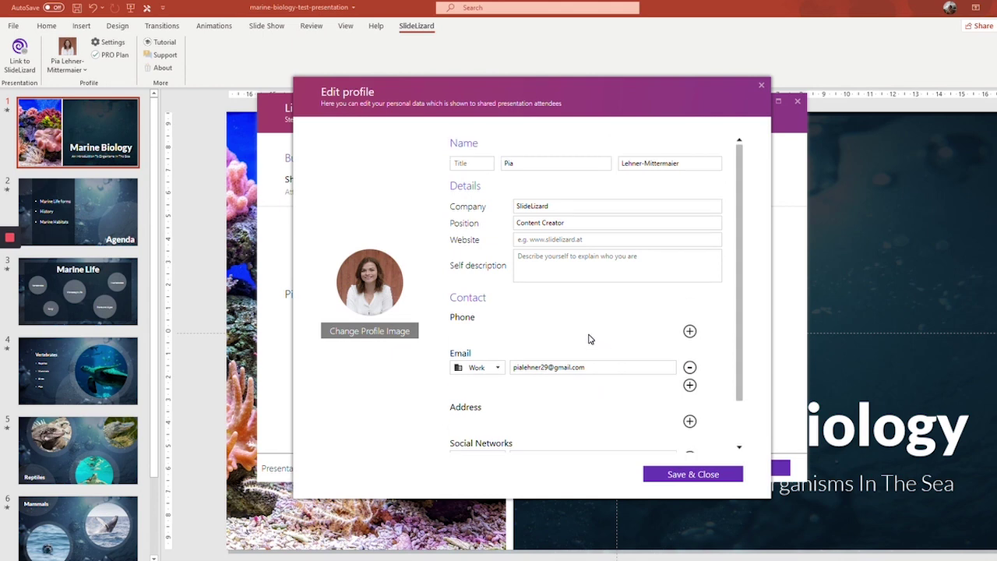
scroll(589, 338, "down", 2)
scroll(599, 388, "up", 2)
left_click(699, 475)
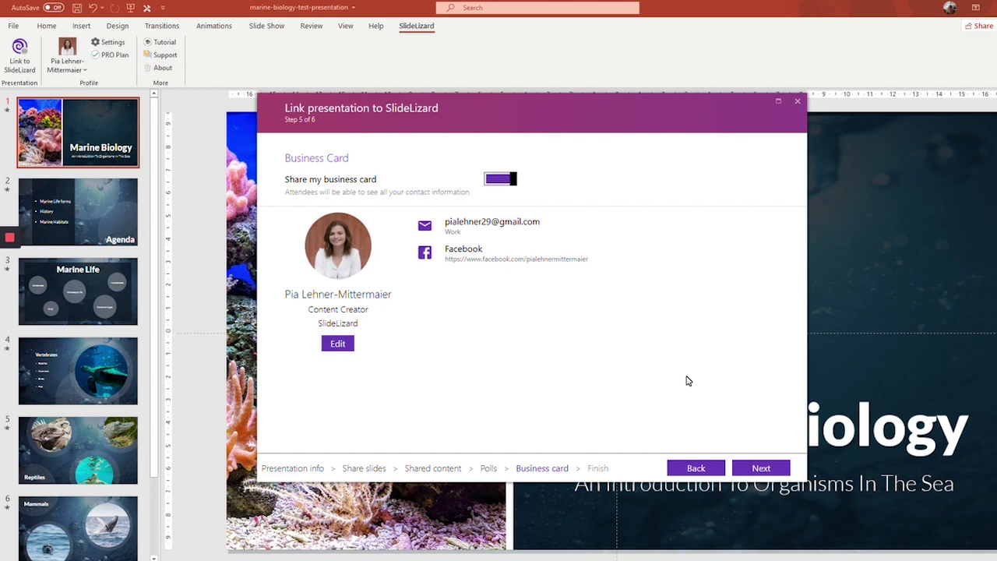
- Finish the wizard and create the linked presentation with its join-link QR intro slide
left_click(776, 467)
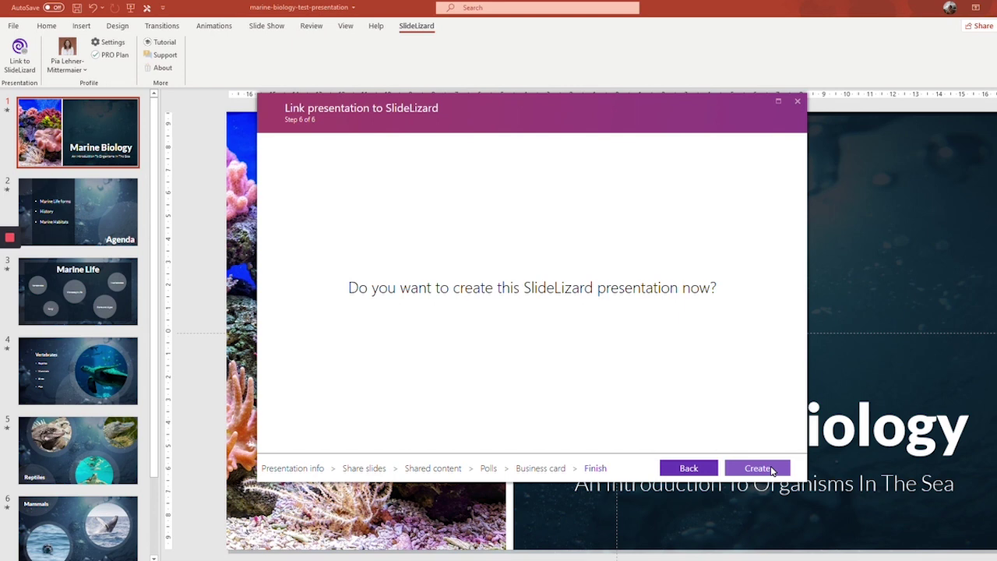
left_click(771, 469)
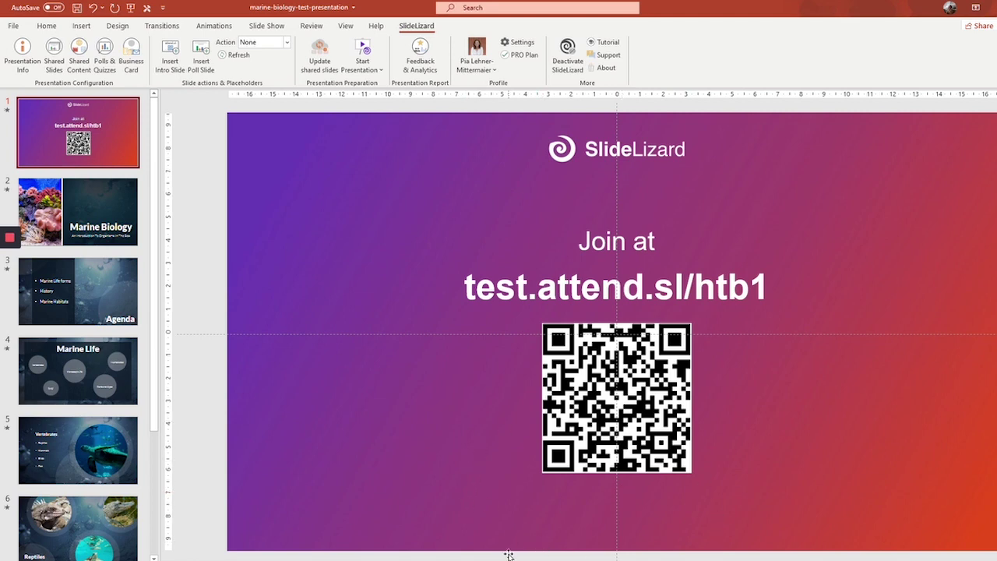
left_click(169, 60)
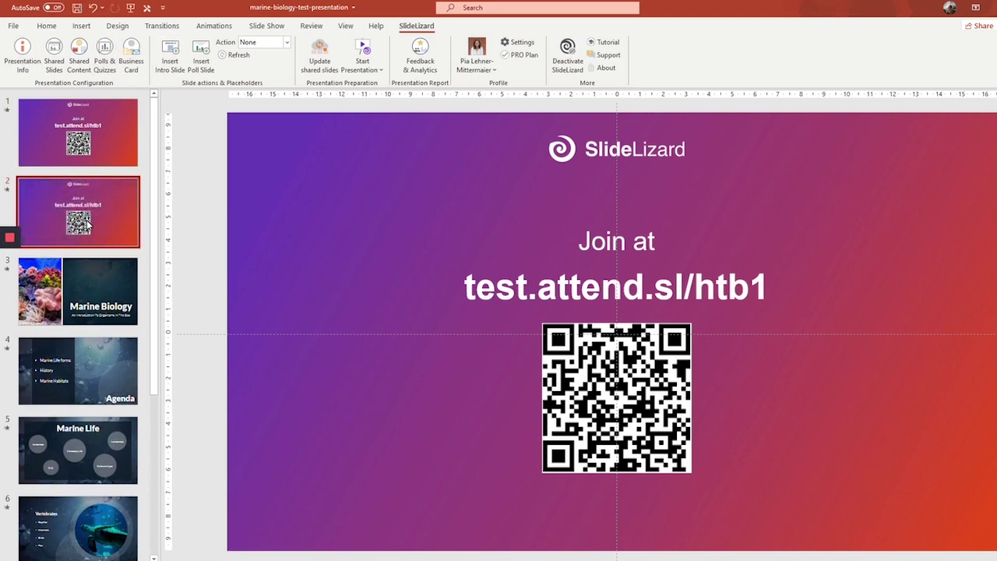
key("Delete")
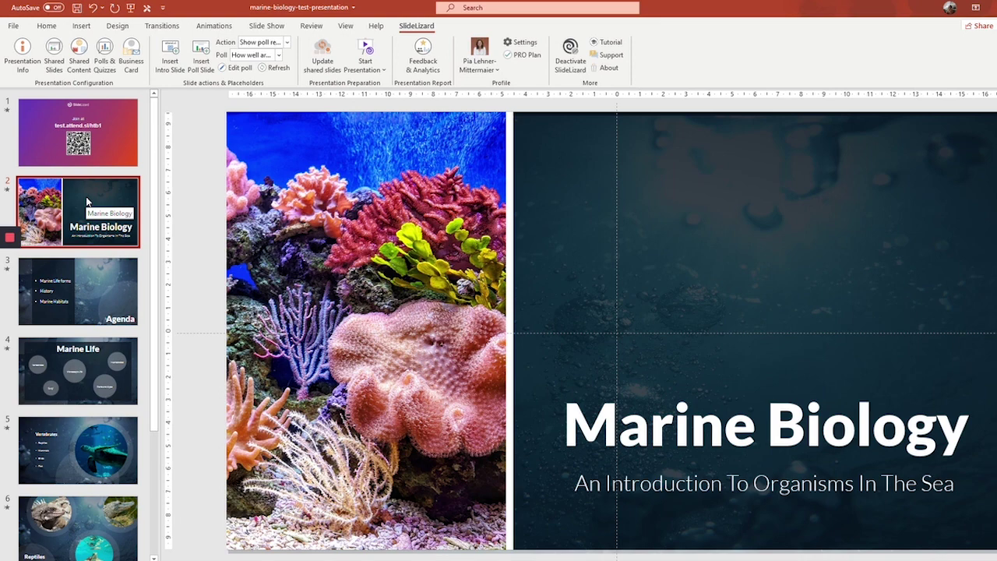
- Insert a SlideLizard poll slide (with results slide) after the Agenda slide
left_click(99, 275)
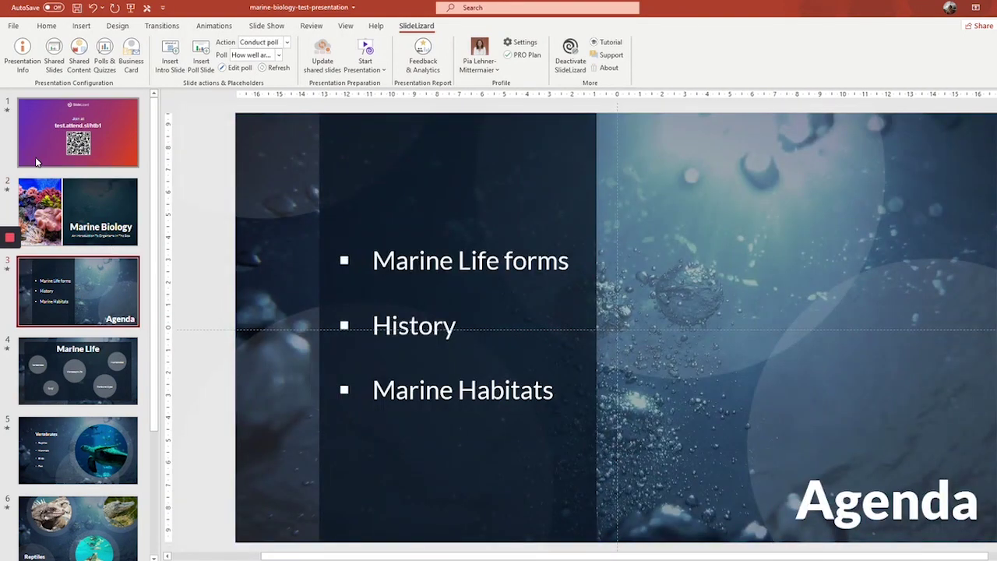
left_click(211, 52)
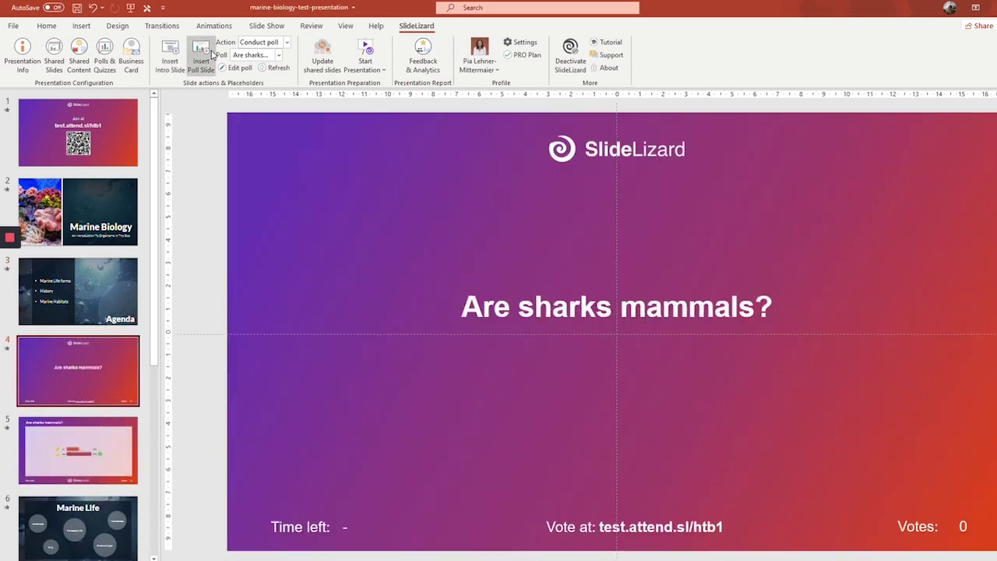
left_click(75, 446)
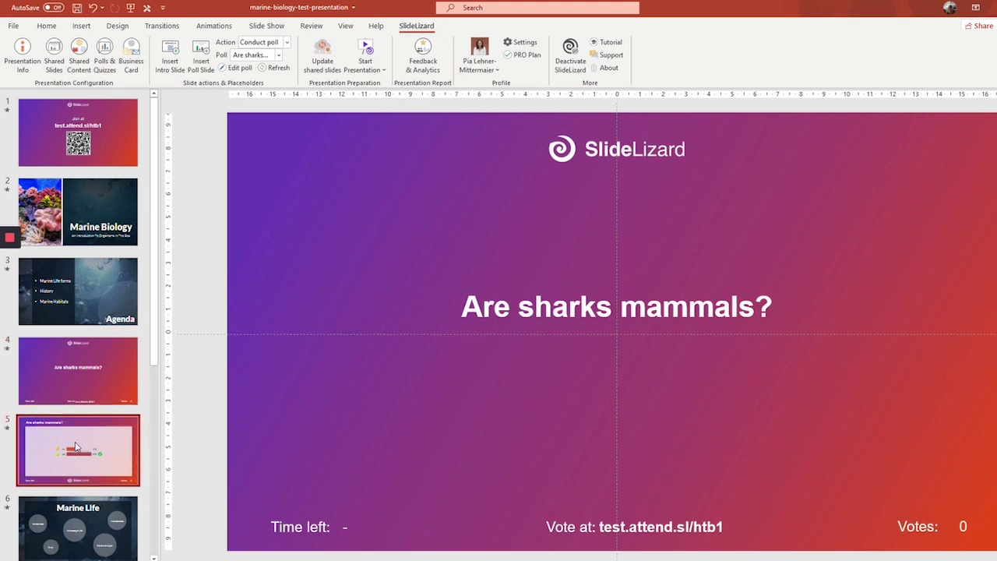
left_click(84, 384)
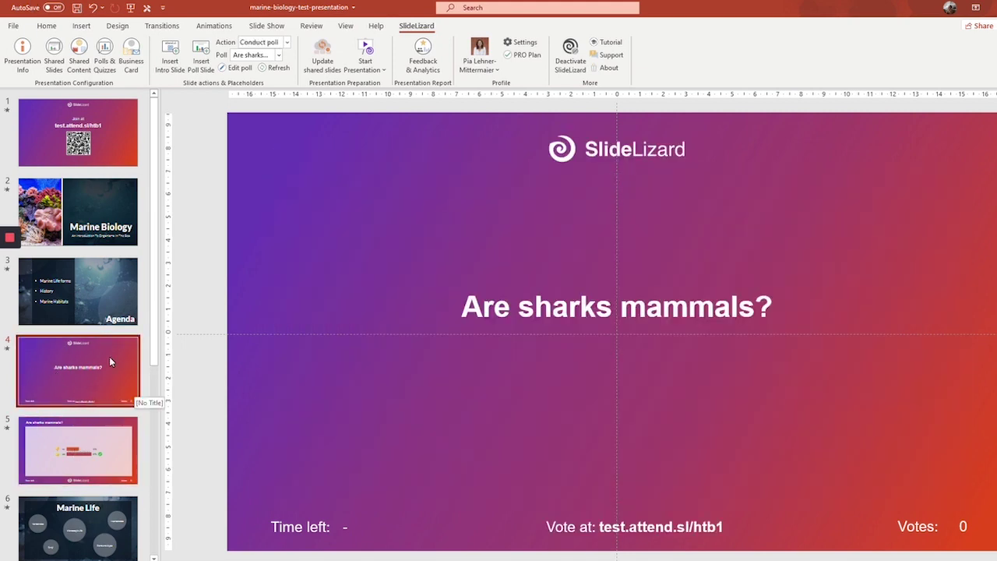
- Set the new slide to Conduct poll with 'How well are you informed about the topic?'
left_click(257, 43)
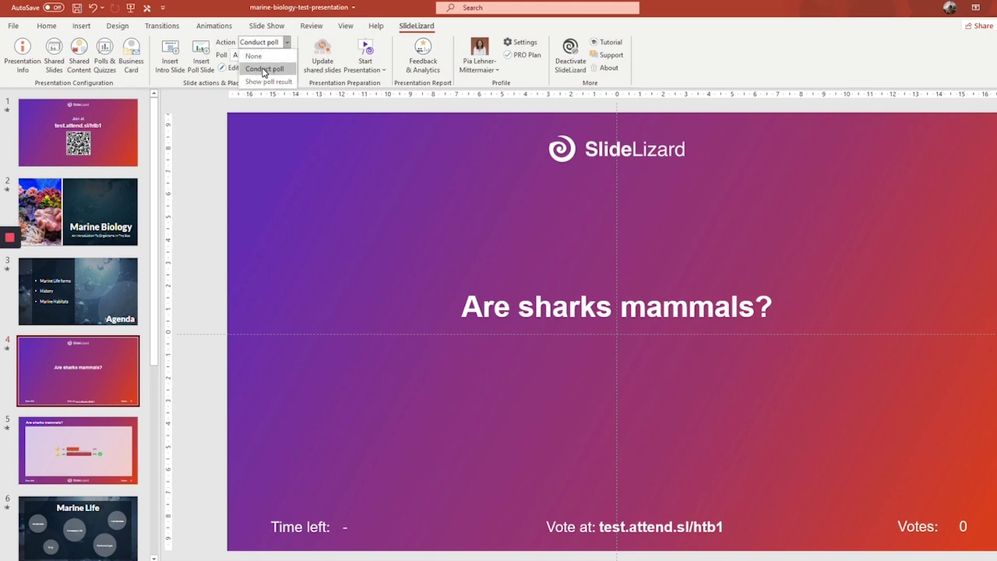
left_click(263, 70)
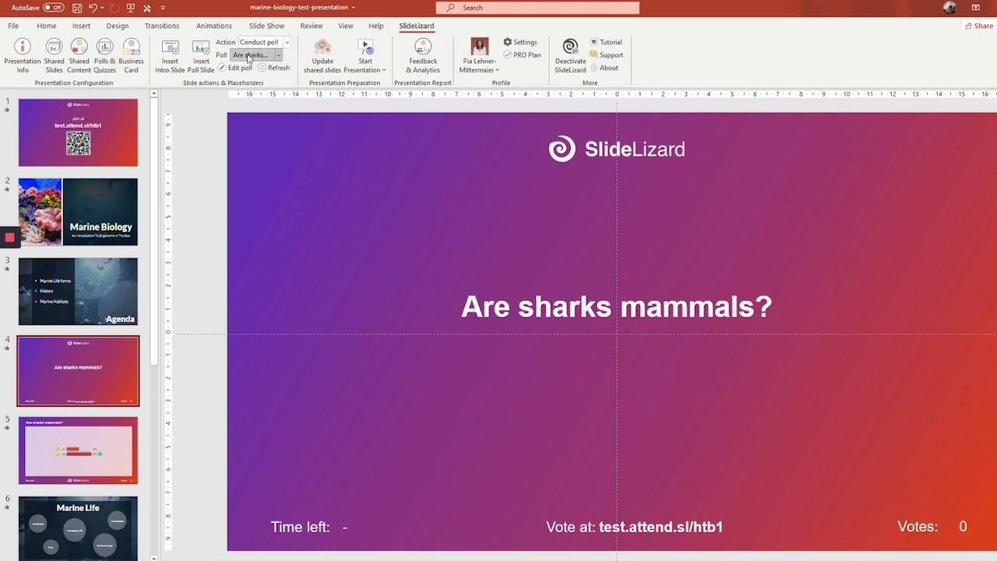
left_click(249, 56)
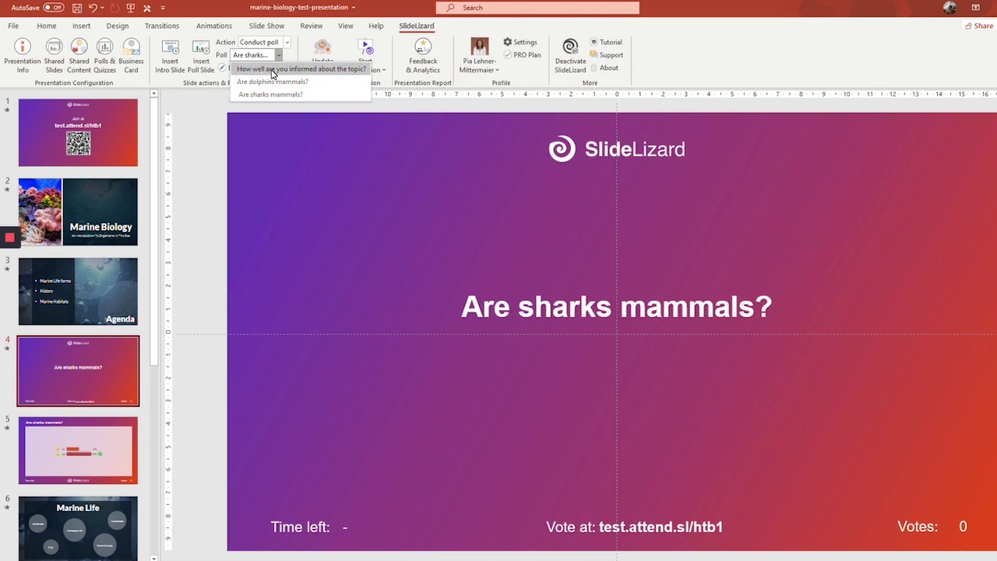
left_click(272, 70)
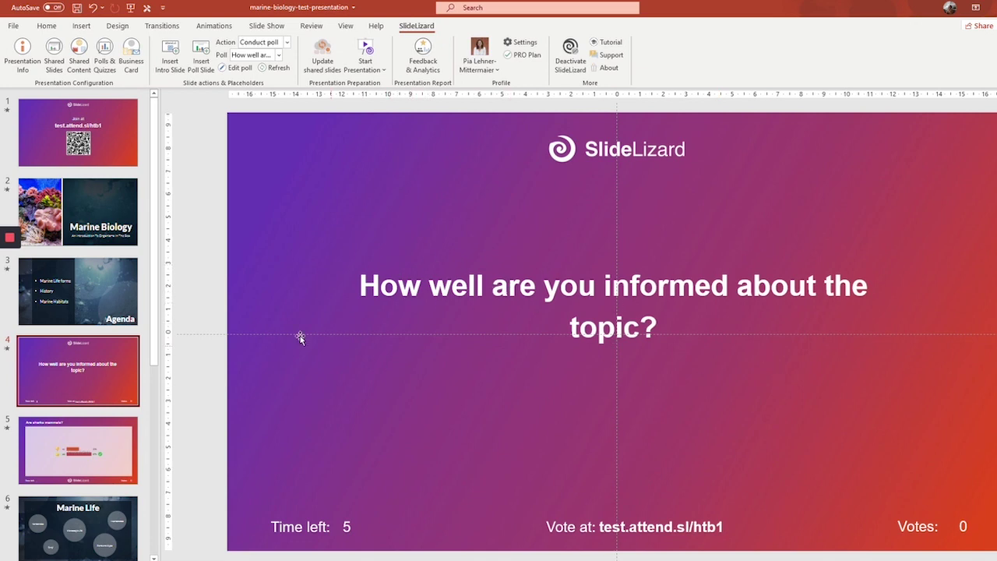
- Set slide 5 to Show poll result for 'How well are you informed about the topic?'
left_click(57, 450)
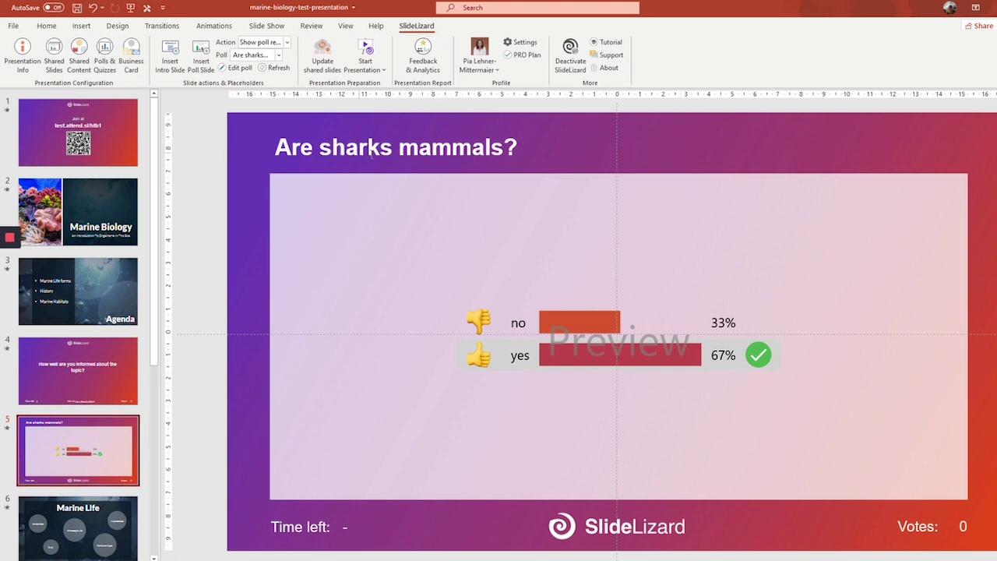
left_click(247, 43)
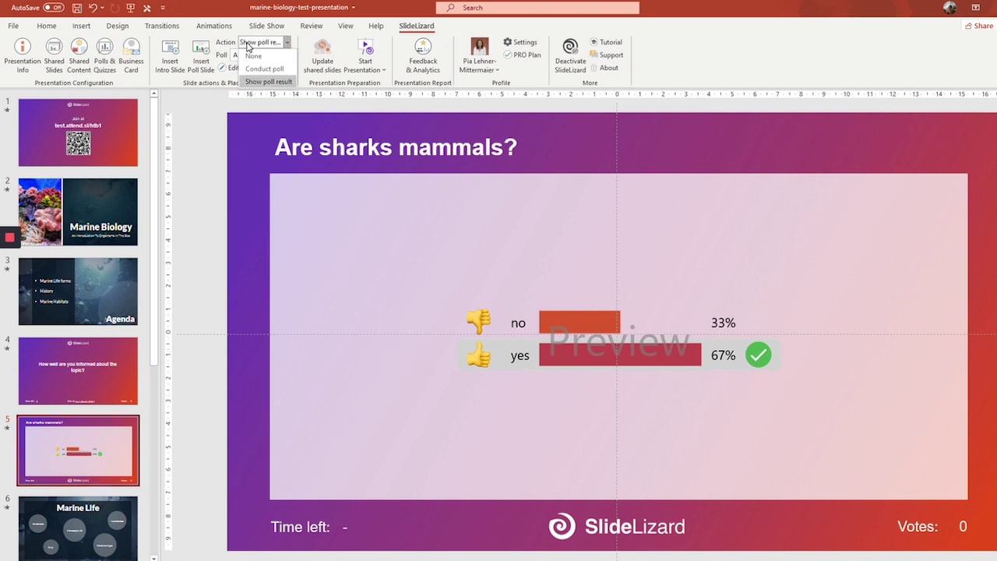
left_click(281, 82)
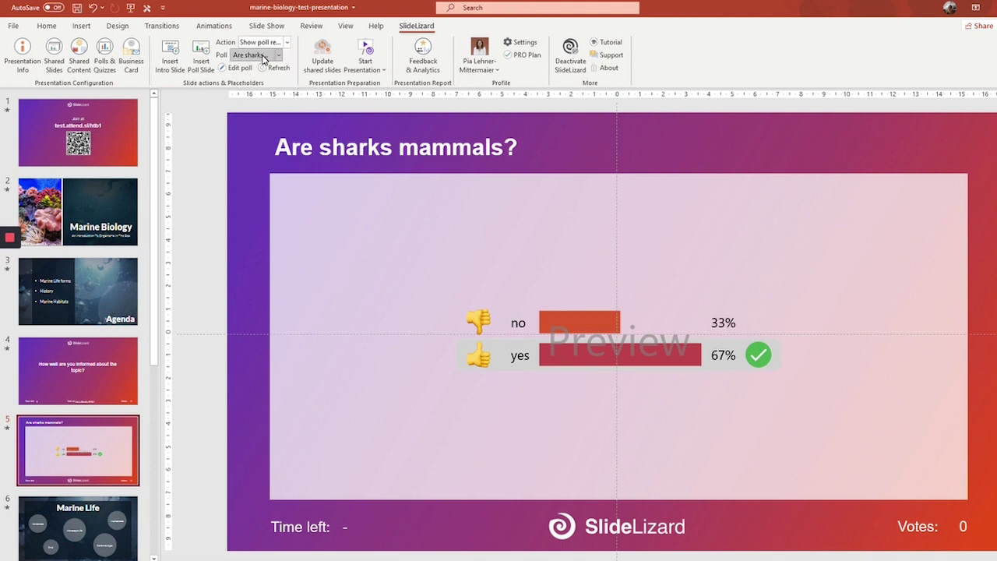
left_click(261, 56)
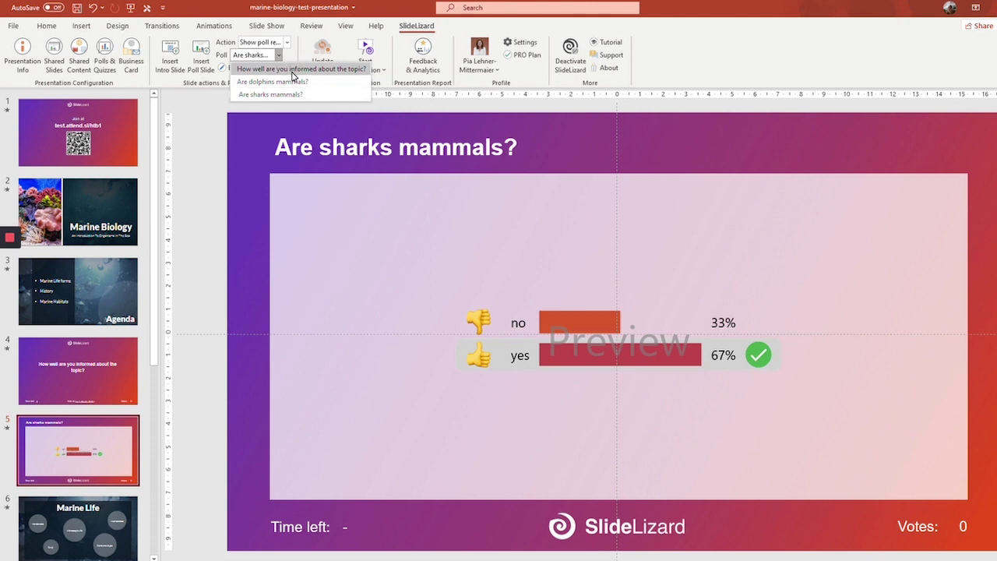
left_click(293, 74)
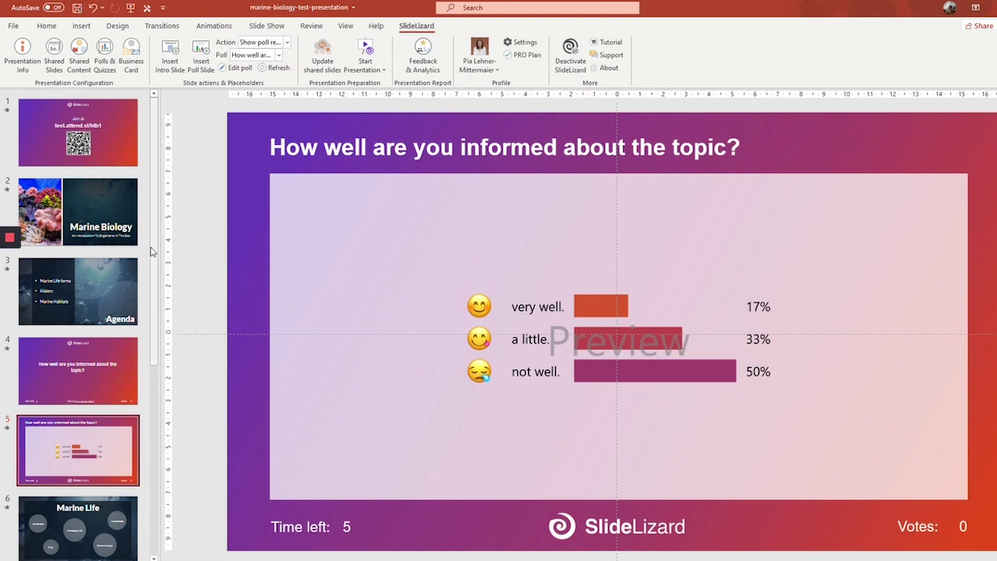
- Delete the purple gradient picture from slide 4, revealing the underwater background
left_click(70, 384)
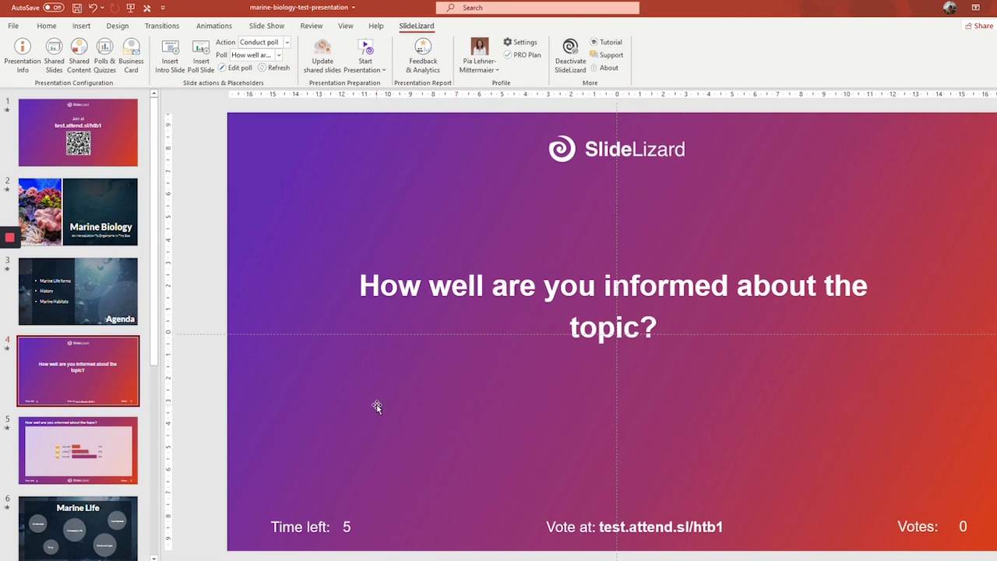
left_click(264, 405)
key("Delete")
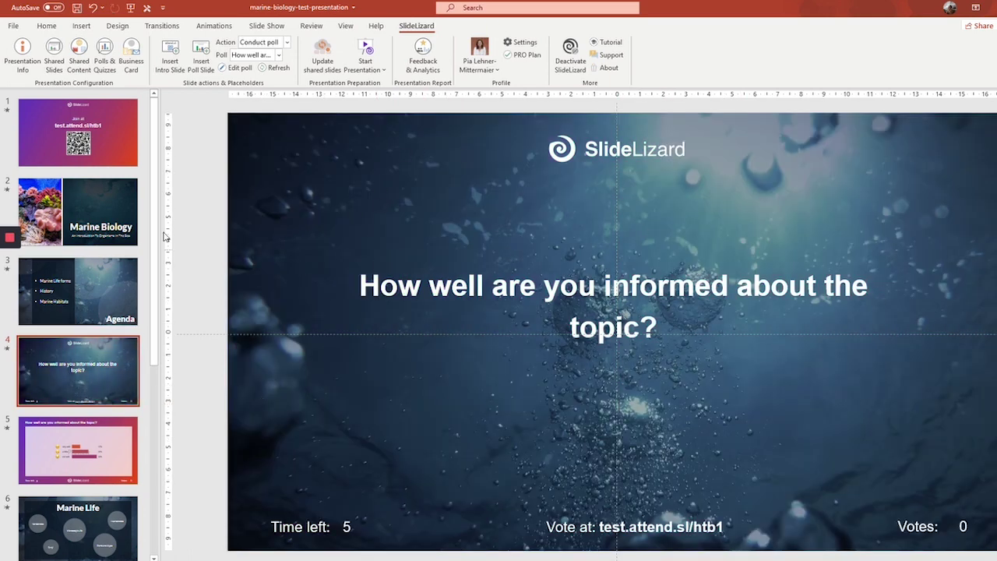
left_click(114, 296)
left_click(115, 393)
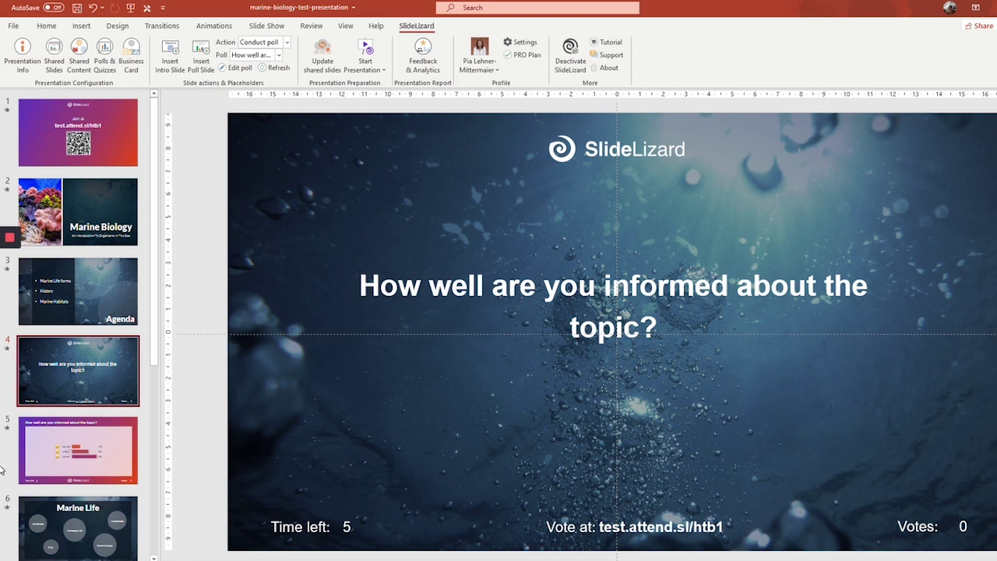
- Keep the poll slide's action on Conduct poll and move to the Reptiles slide
scroll(2, 469, "down", 6)
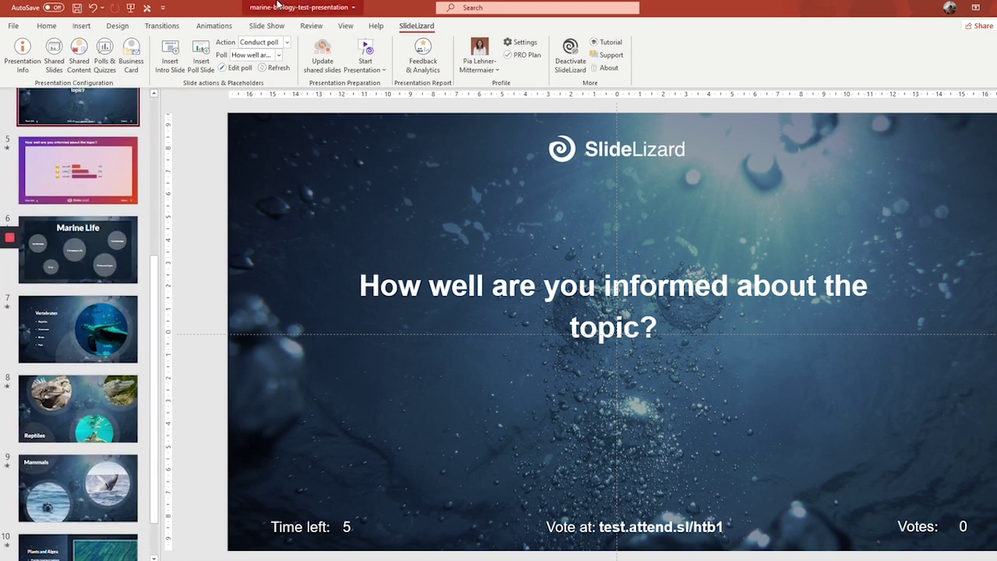
left_click(273, 42)
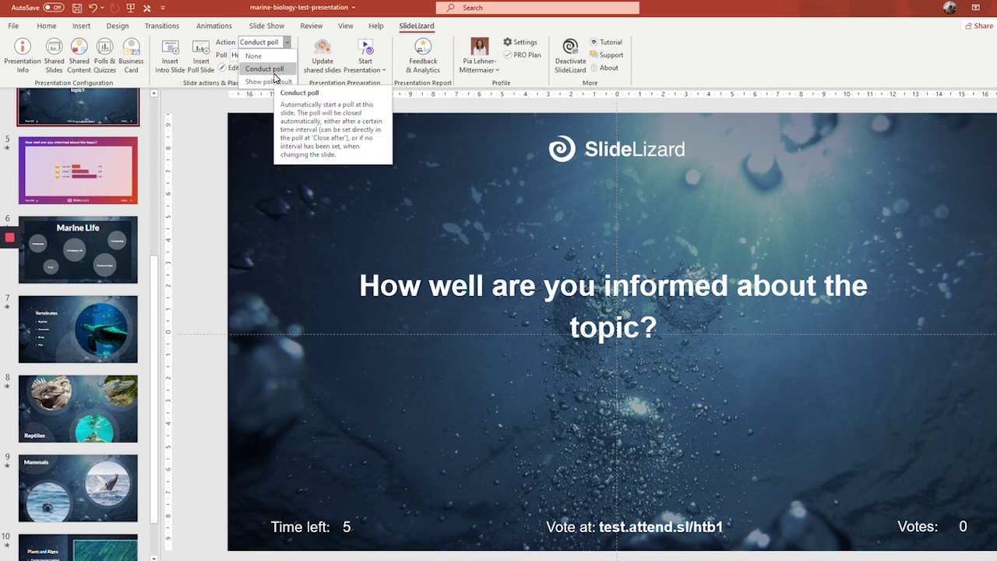
left_click(269, 69)
scroll(93, 389, "down", 1)
left_click(107, 425)
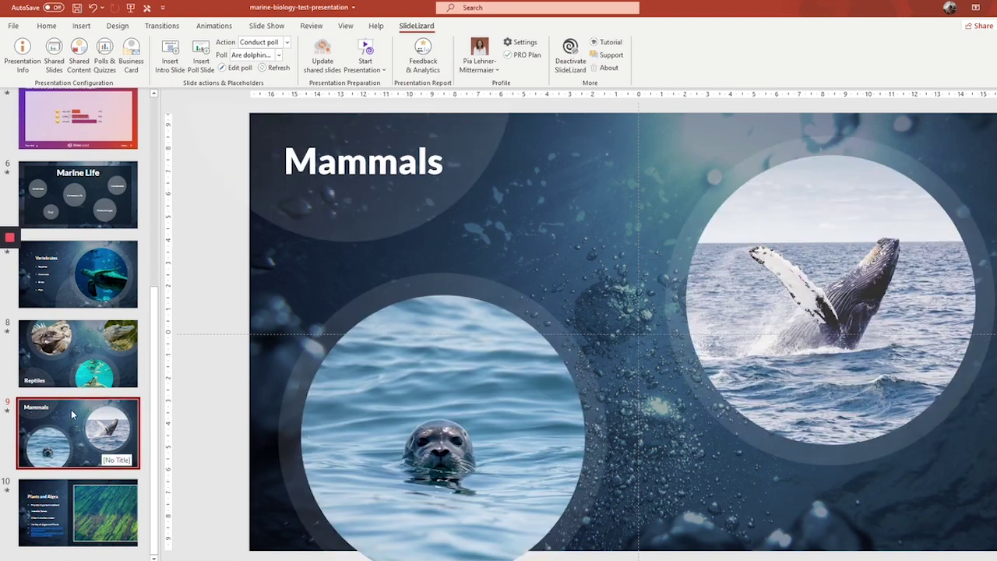
left_click(78, 354)
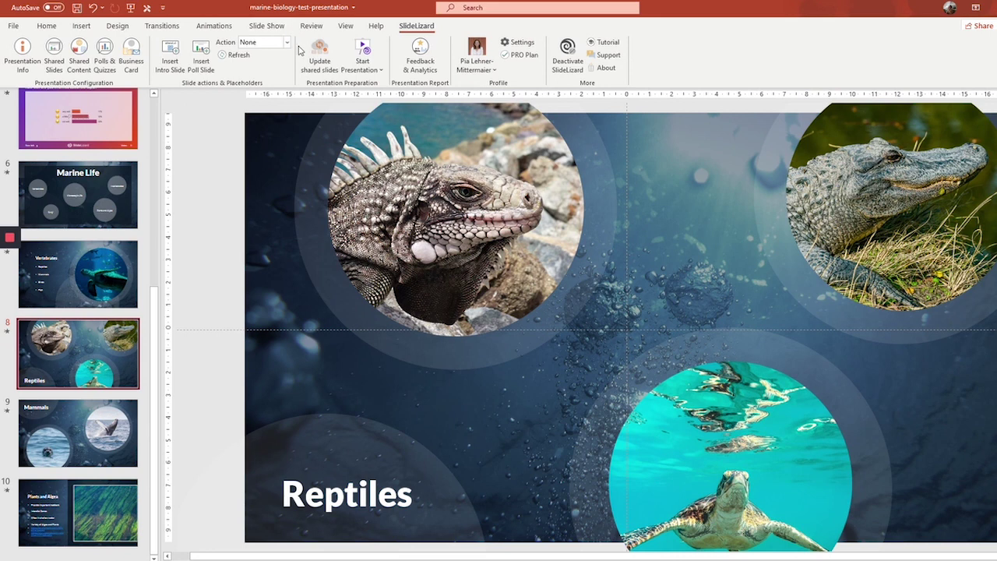
- Set the Reptiles slide's action to Conduct poll with 'Are dolphins mammals?'
left_click(250, 42)
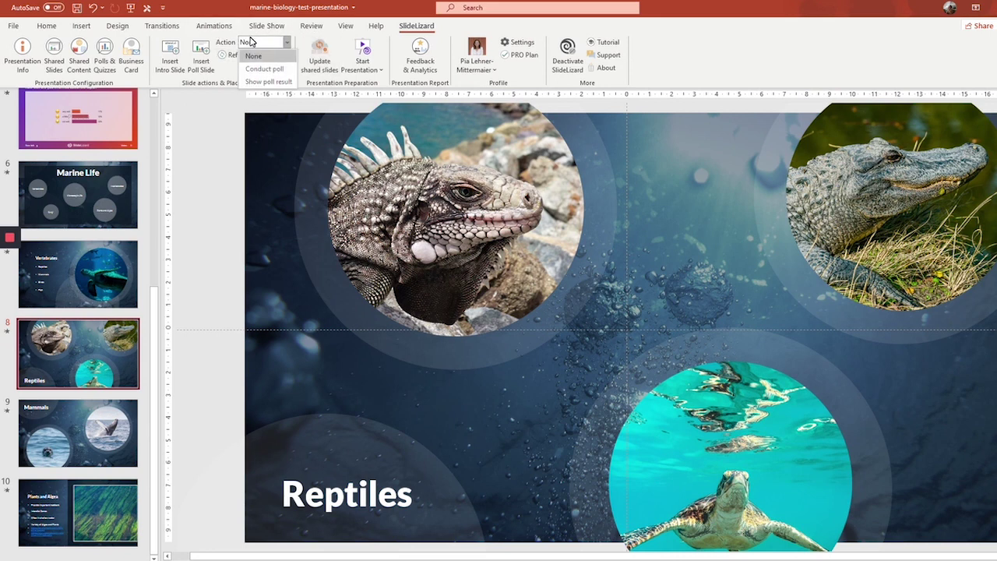
left_click(264, 69)
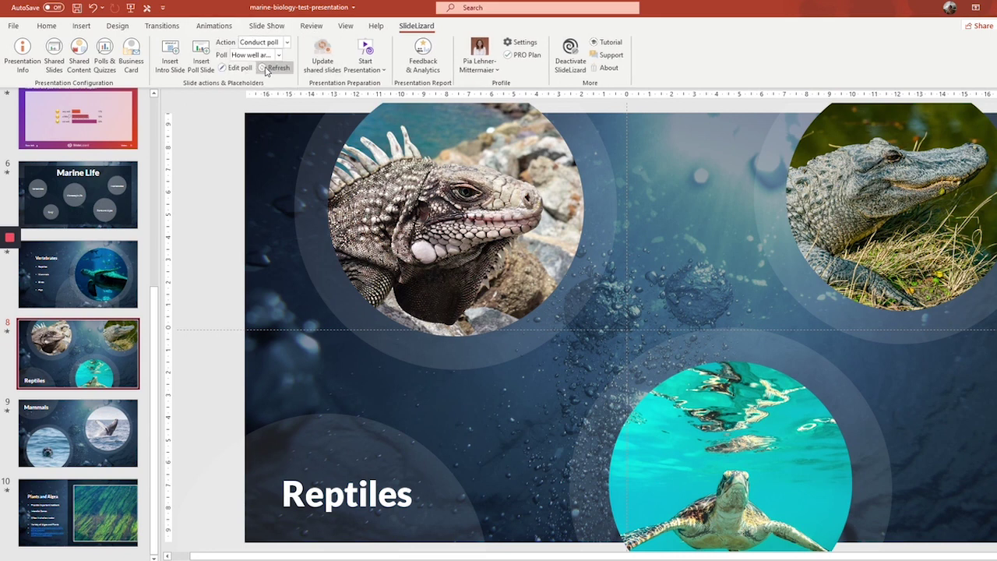
left_click(243, 56)
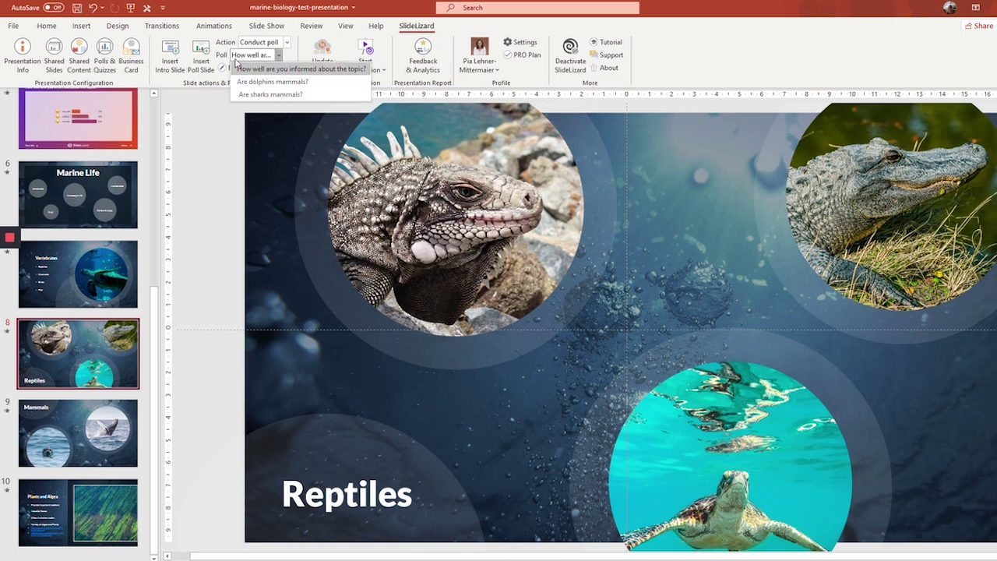
left_click(271, 83)
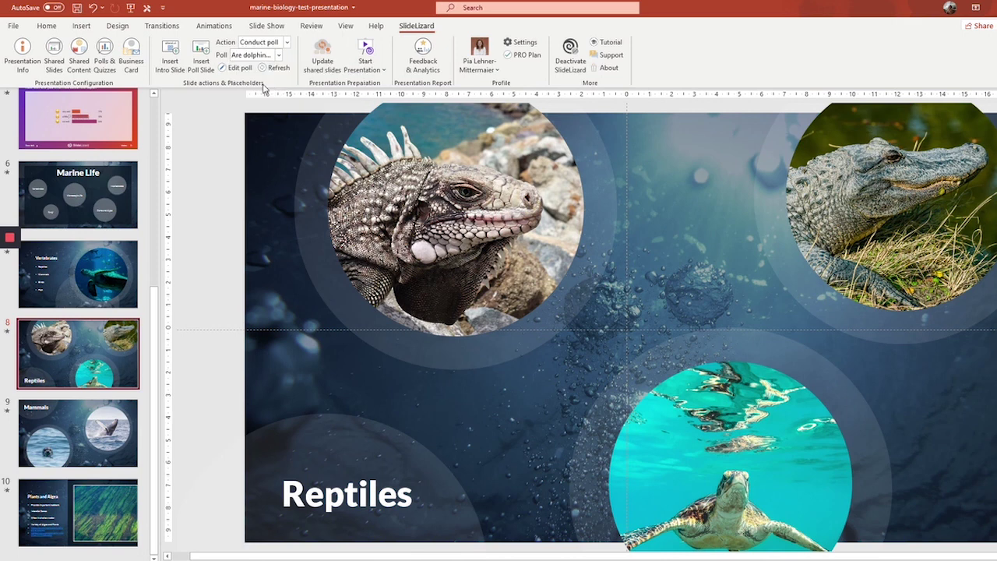